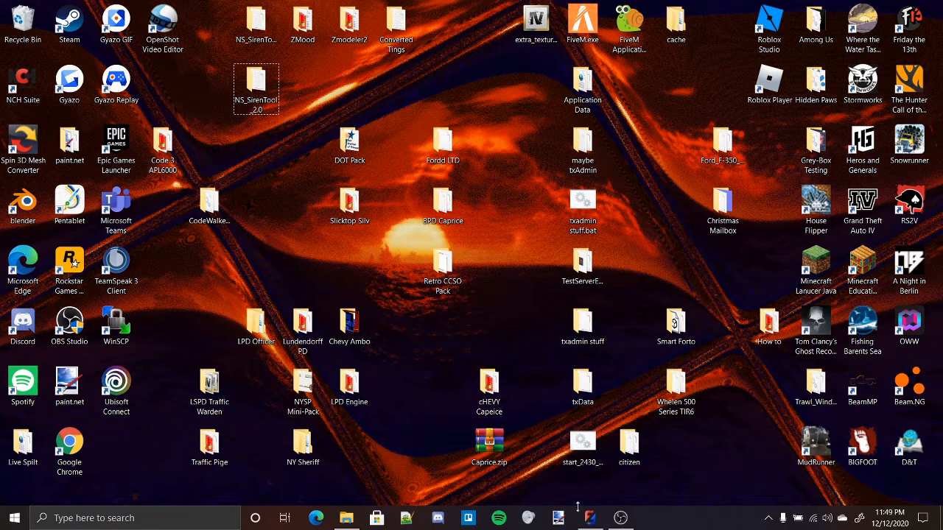
# Open raptortextures.png from the Side Runners Textures folder in paint.net.
pyautogui.click(589, 518)
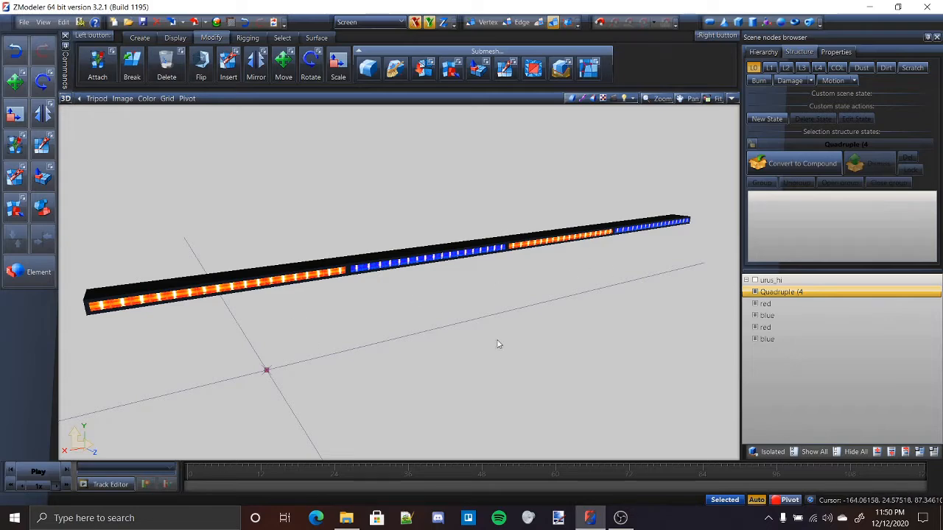
pyautogui.click(347, 518)
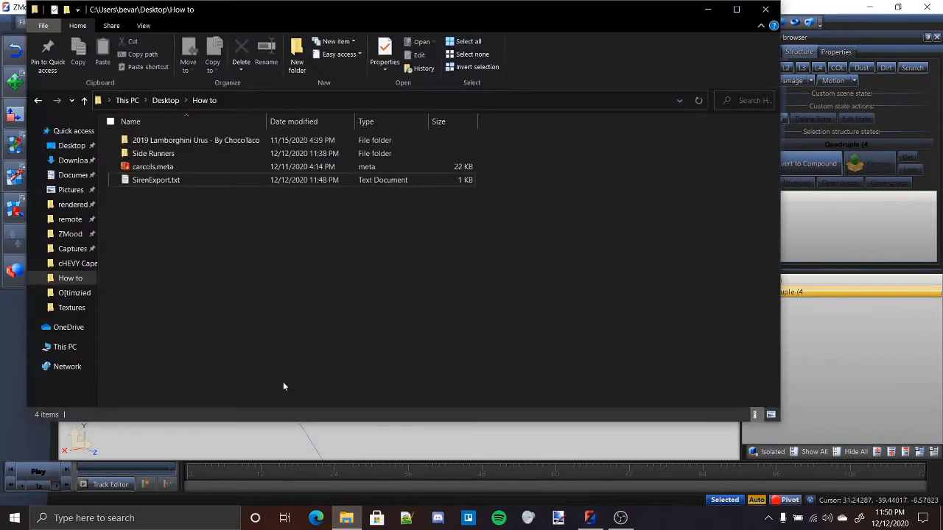
pyautogui.doubleClick(229, 152)
pyautogui.doubleClick(173, 139)
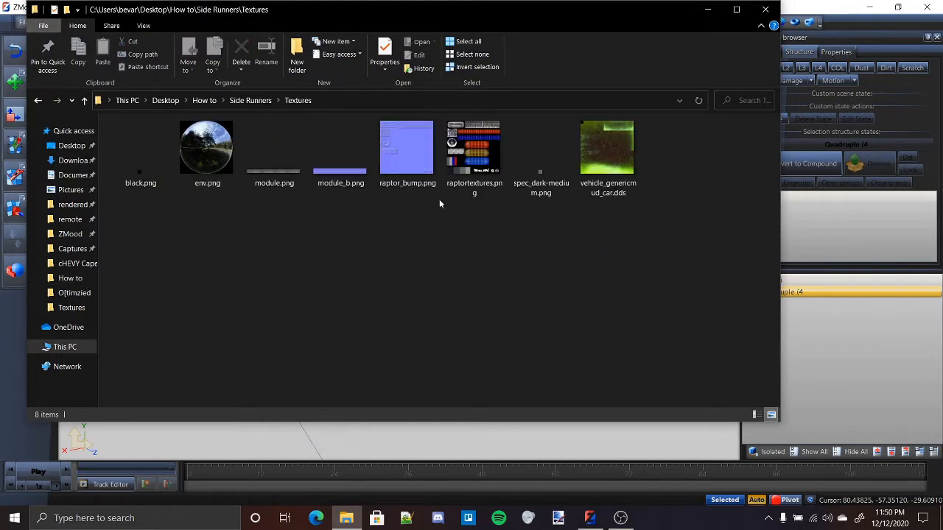
pyautogui.rightClick(477, 191)
pyautogui.moveTo(398, 296)
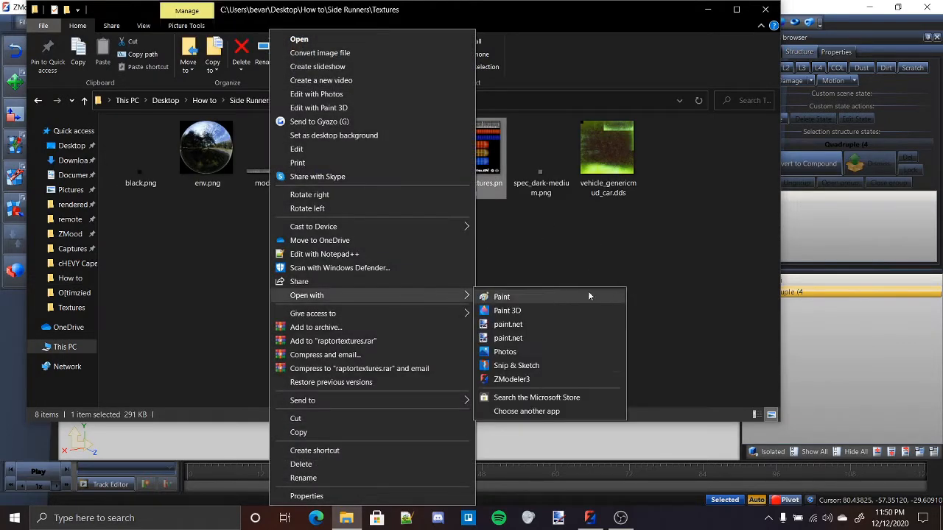
pyautogui.click(553, 342)
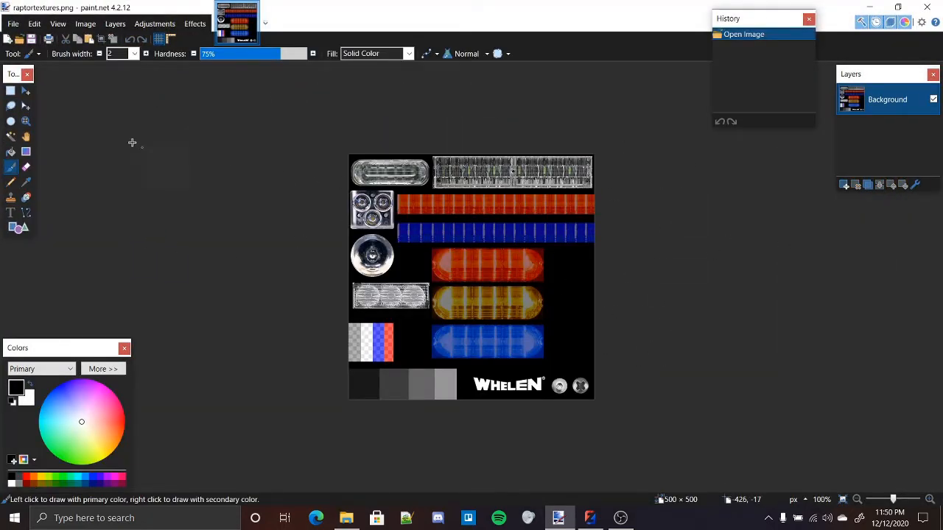
# Select the long blue light strip with Rectangle Select, covering about 401 × 40 pixels.
pyautogui.click(11, 91)
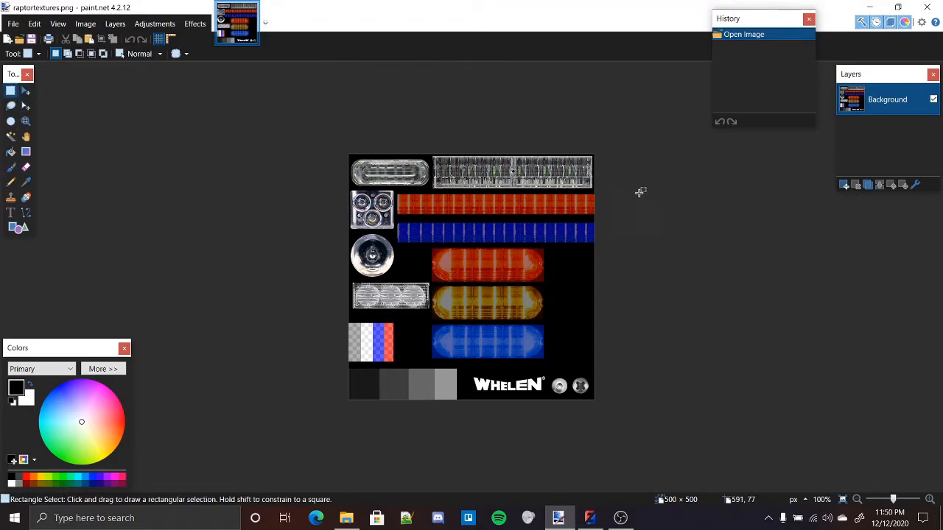
pyautogui.scroll(4, 581, 211)
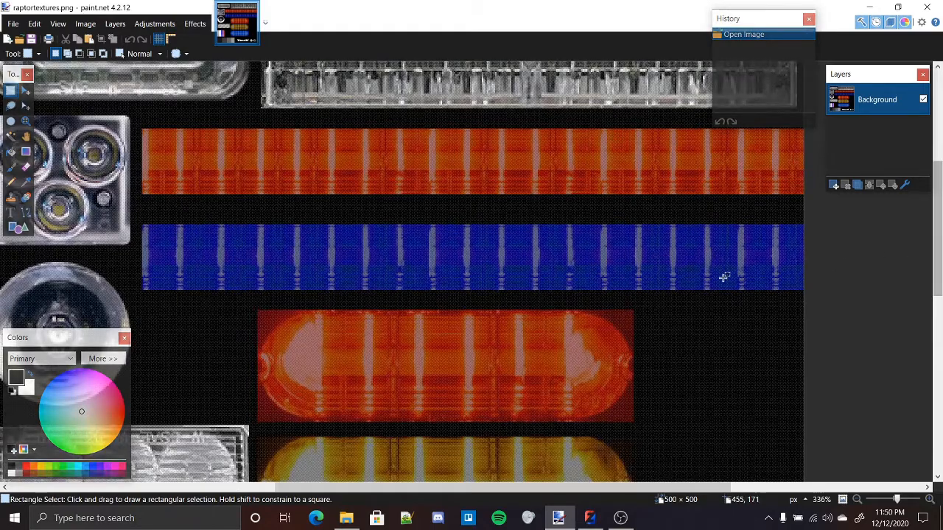
pyautogui.click(570, 525)
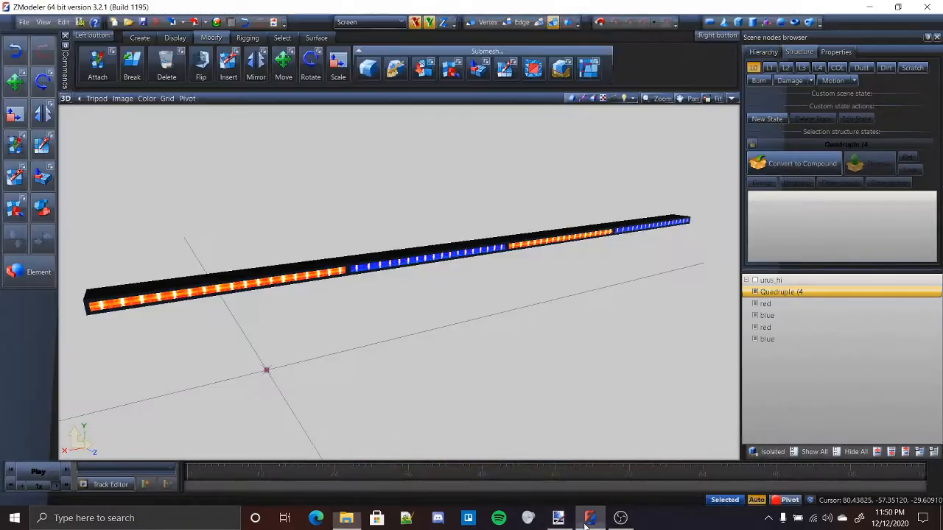
pyautogui.click(869, 6)
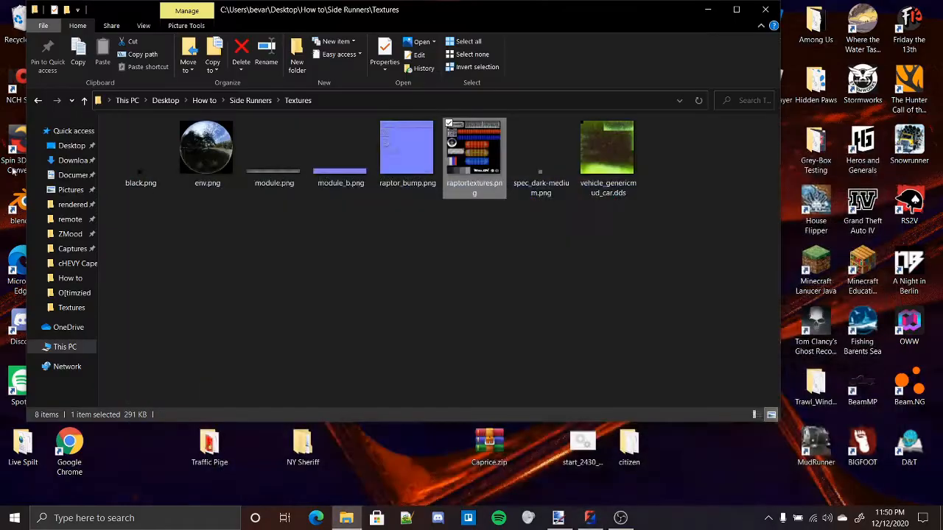
pyautogui.click(558, 518)
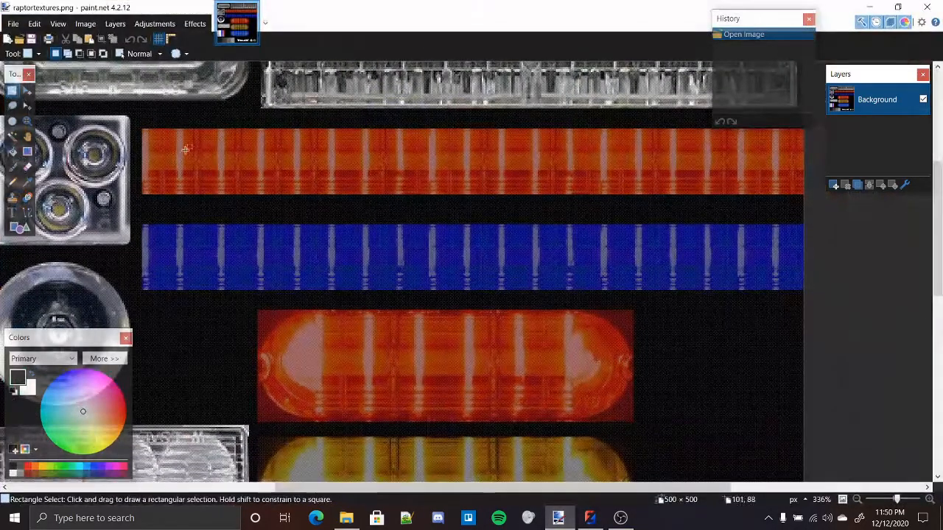
pyautogui.scroll(10, 152, 202)
pyautogui.scroll(1, 184, 192)
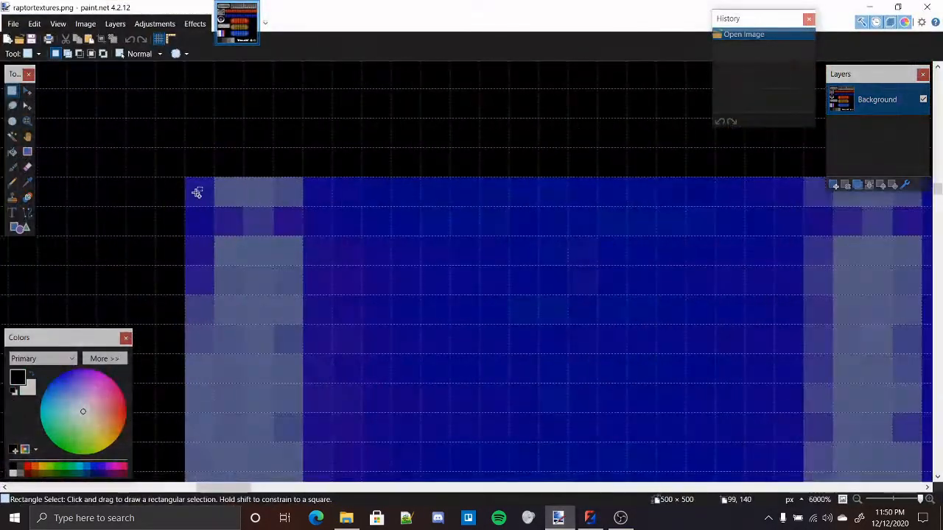
pyautogui.moveTo(196, 192); pyautogui.dragTo(859, 337)
pyautogui.scroll(-4, 247, 281)
pyautogui.scroll(-7, 249, 283)
pyautogui.scroll(10, 810, 369)
pyautogui.scroll(-12, 859, 336)
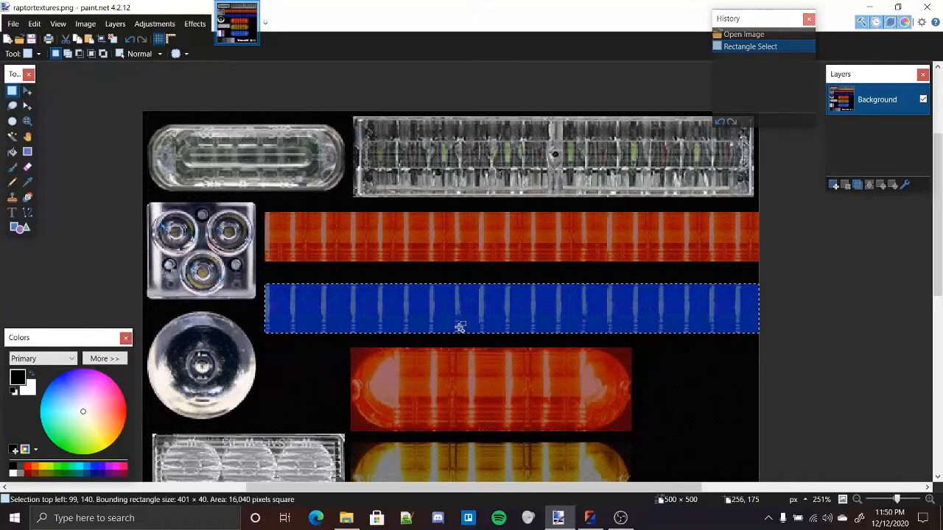
# Place a copy of the blue strip on a new layer and cut the original from the Background layer.
pyautogui.click(835, 184)
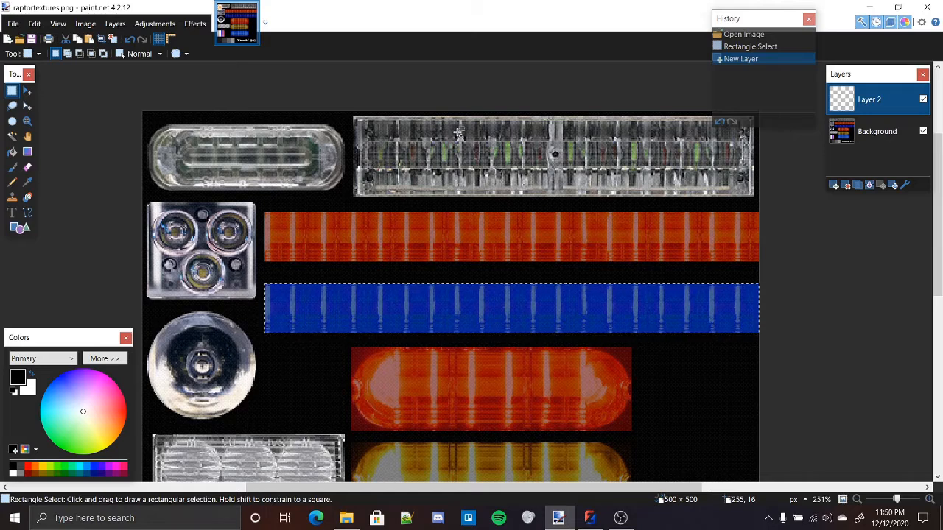
pyautogui.hotkey('ctrl', 'v')
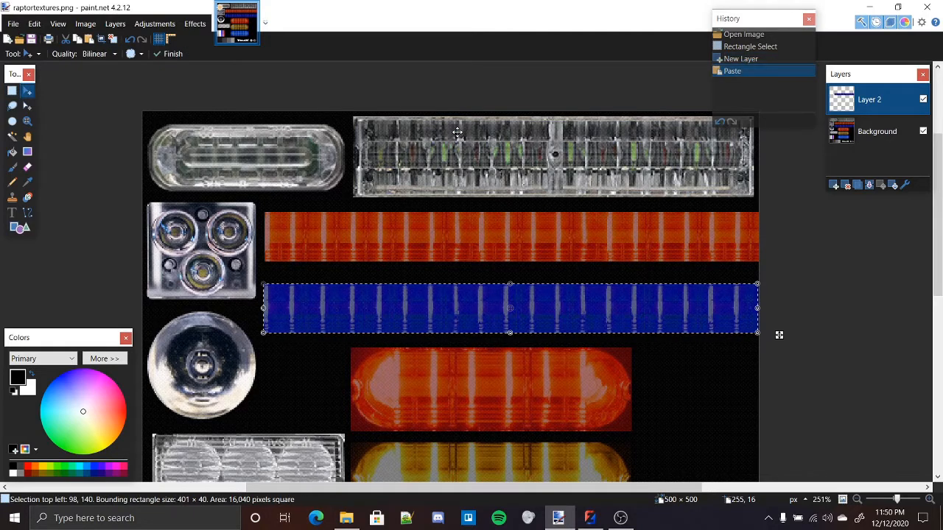
pyautogui.click(876, 139)
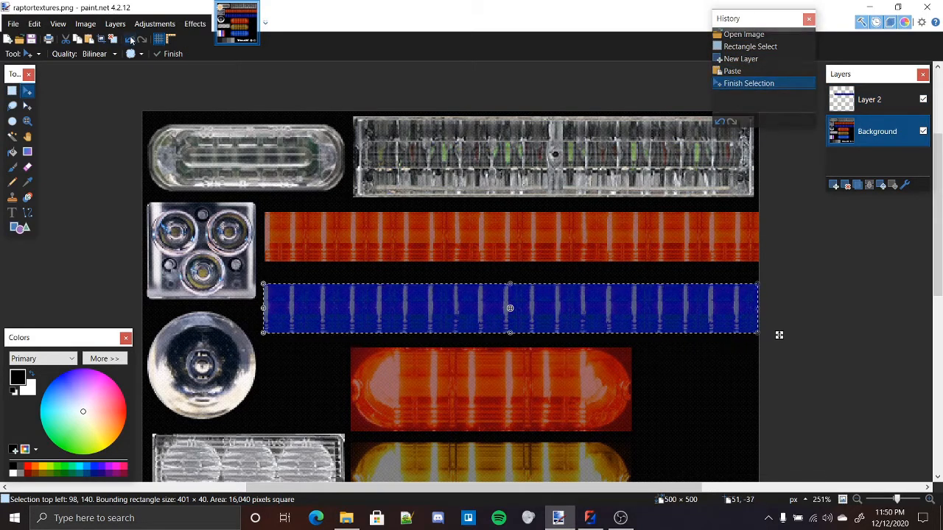
pyautogui.click(65, 41)
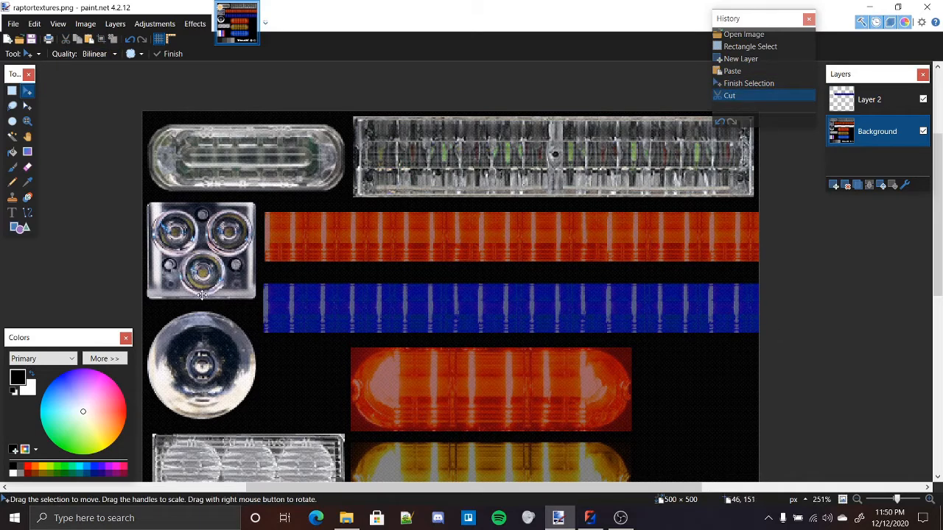
# Try the Black and White adjustment on the blue strip in Layer 2, inspect its edge, and undo the adjustment.
pyautogui.click(869, 110)
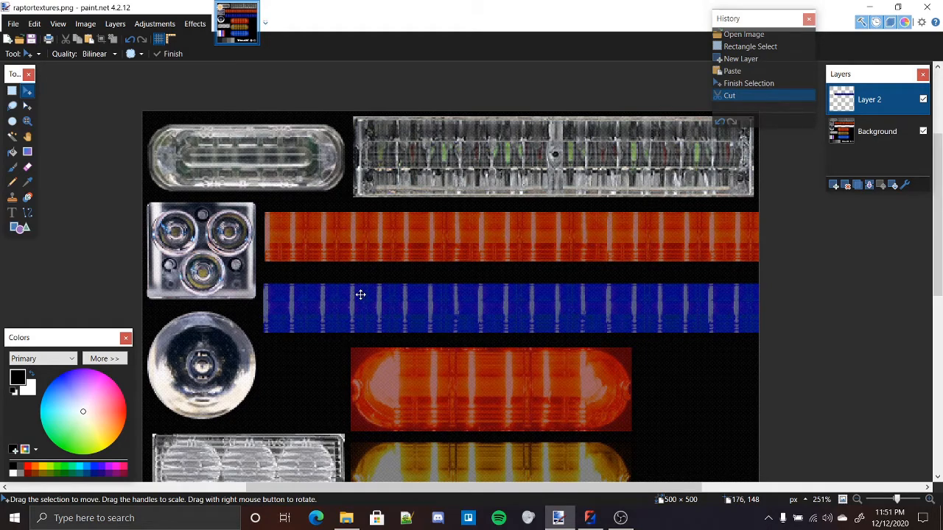
pyautogui.click(155, 24)
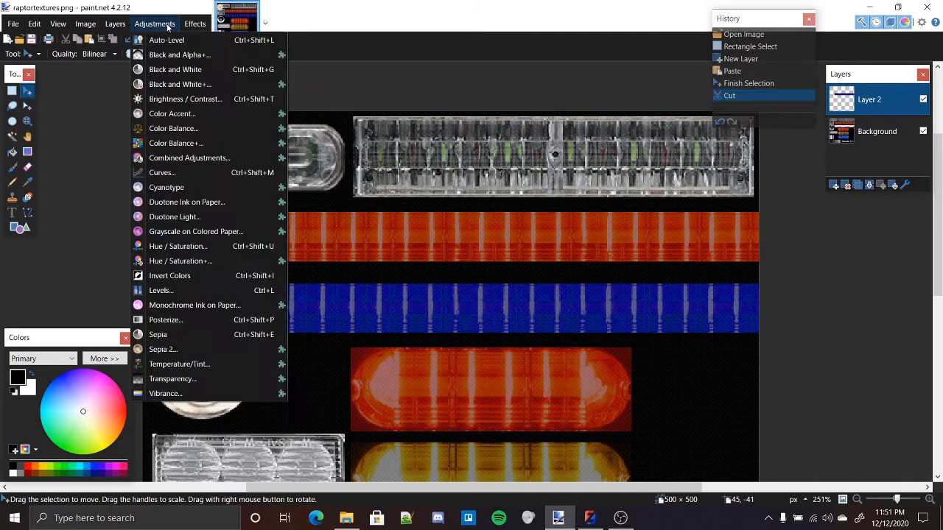
pyautogui.click(189, 71)
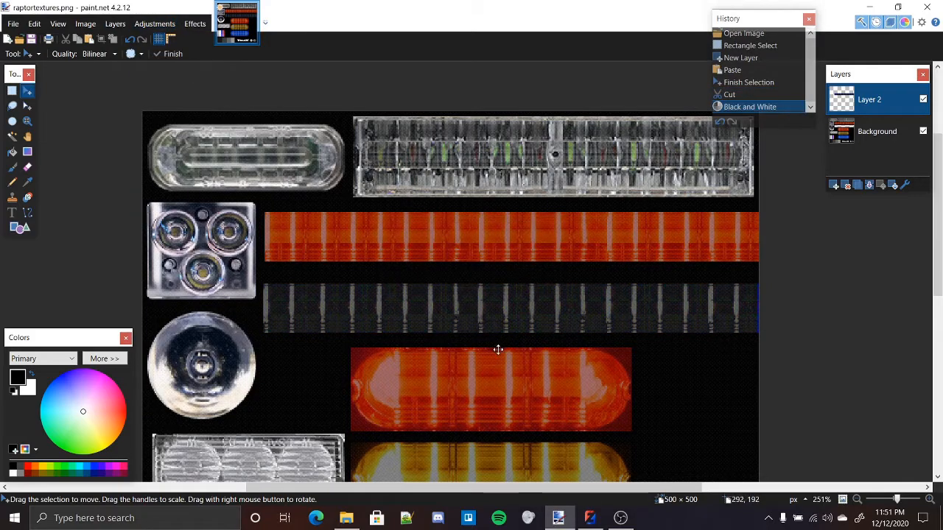
pyautogui.scroll(6, 733, 329)
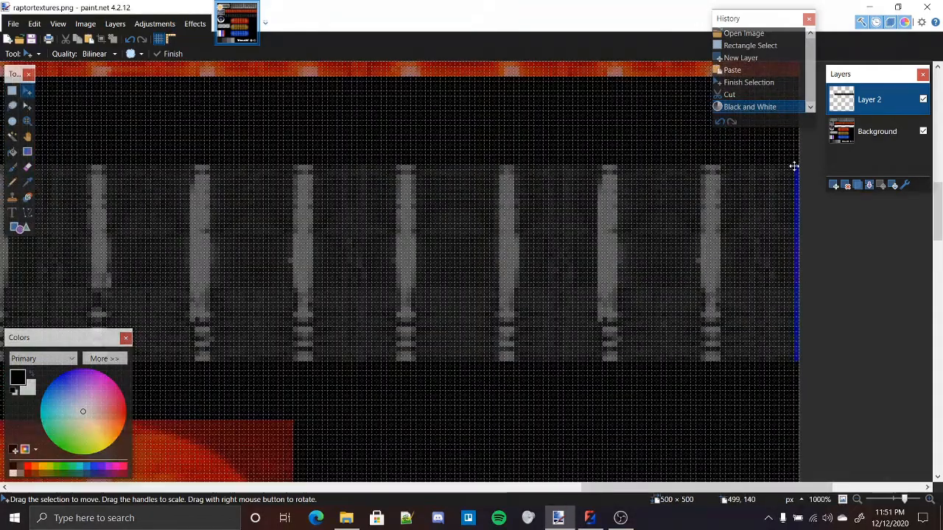
pyautogui.scroll(-5, 787, 295)
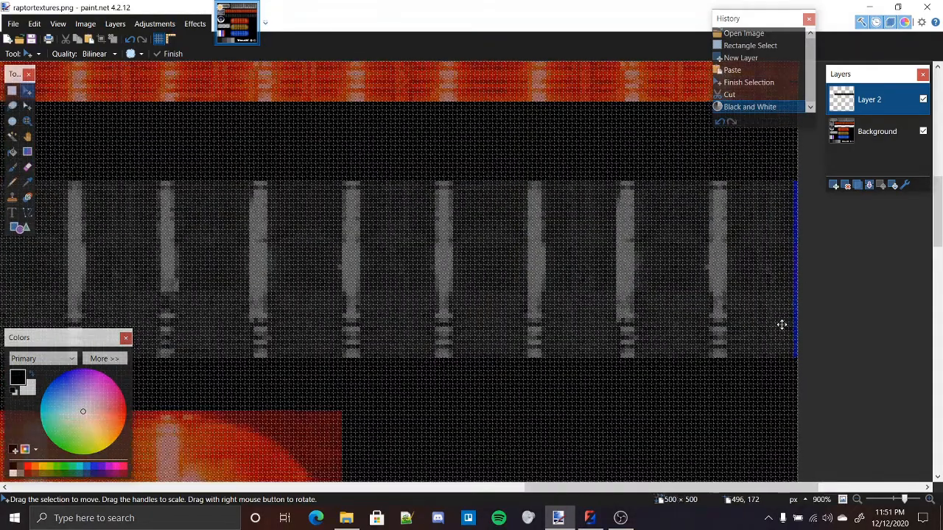
pyautogui.scroll(1, 758, 358)
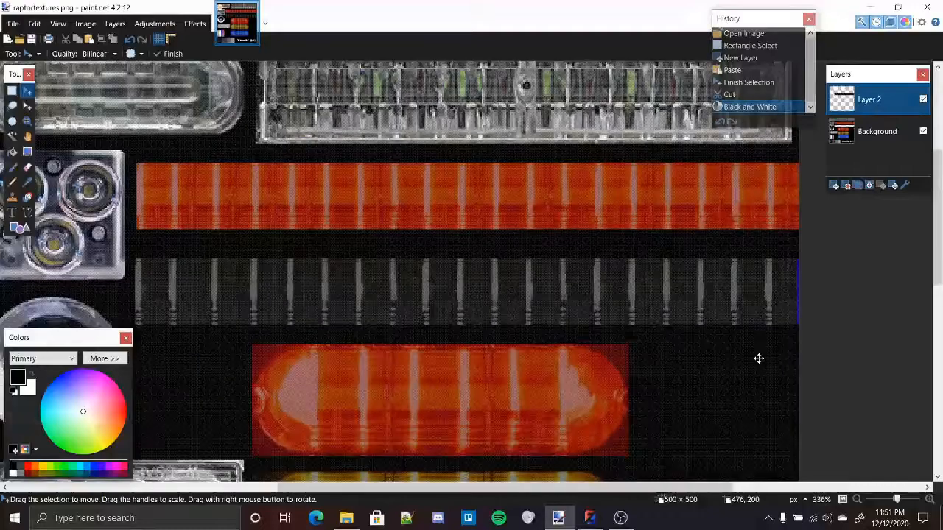
pyautogui.hotkey('ctrl', 'z')
# Make the Background layer active and hide Layer 2 to expose the blue pixels left at the strip's end.
pyautogui.click(849, 127)
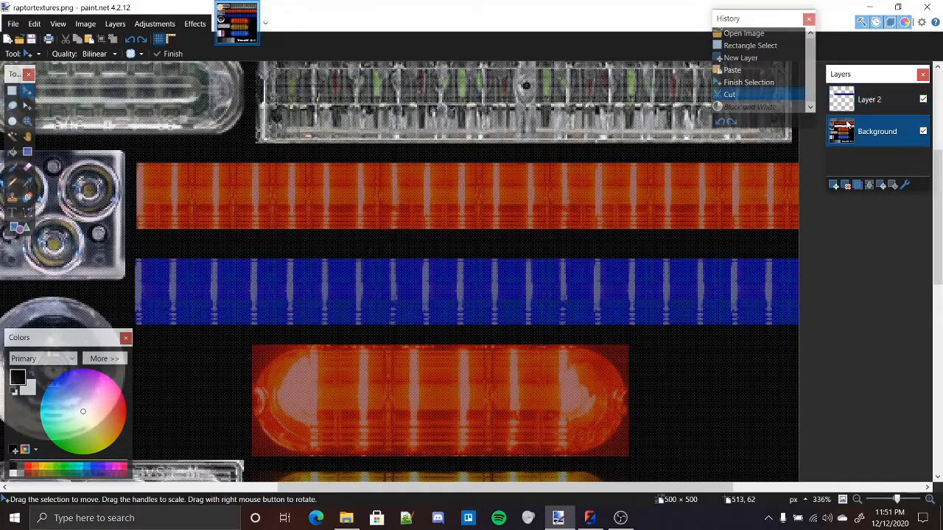
pyautogui.click(922, 98)
pyautogui.scroll(1, 793, 292)
pyautogui.scroll(4, 793, 292)
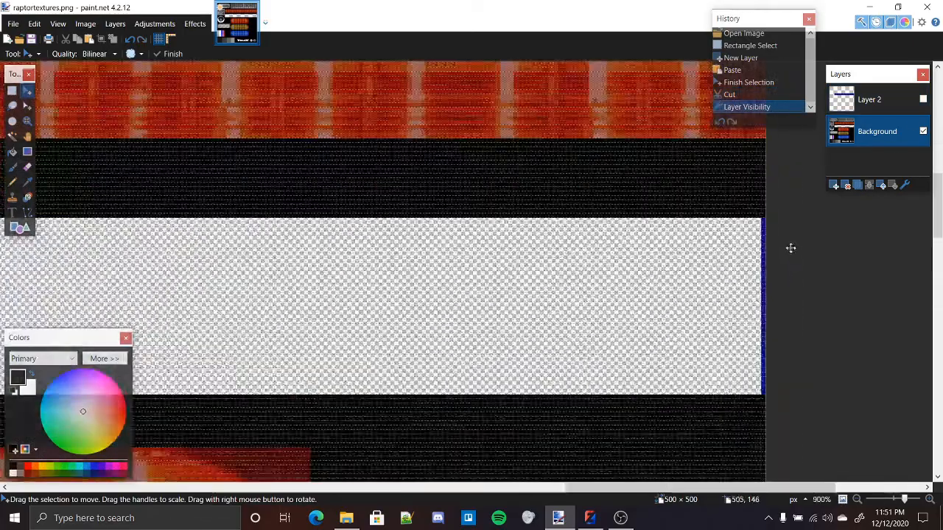
# Select the leftover 1 × 40 pixel blue sliver at the image's right edge with Rectangle Select.
pyautogui.click(12, 90)
pyautogui.scroll(5, 766, 184)
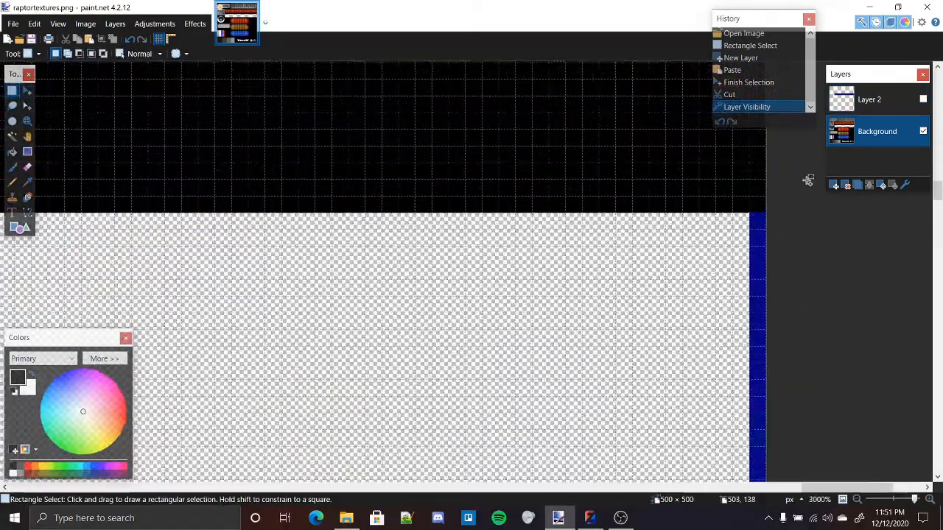
pyautogui.scroll(-6, 782, 299)
pyautogui.moveTo(759, 219); pyautogui.dragTo(795, 377)
pyautogui.scroll(-4, 780, 300)
pyautogui.scroll(5, 781, 370)
pyautogui.scroll(-5, 794, 375)
pyautogui.scroll(-1, 785, 370)
# Move the selected blue sliver from the Background layer to Layer 2 and show Layer 2 again.
pyautogui.hotkey('ctrl', 'c')
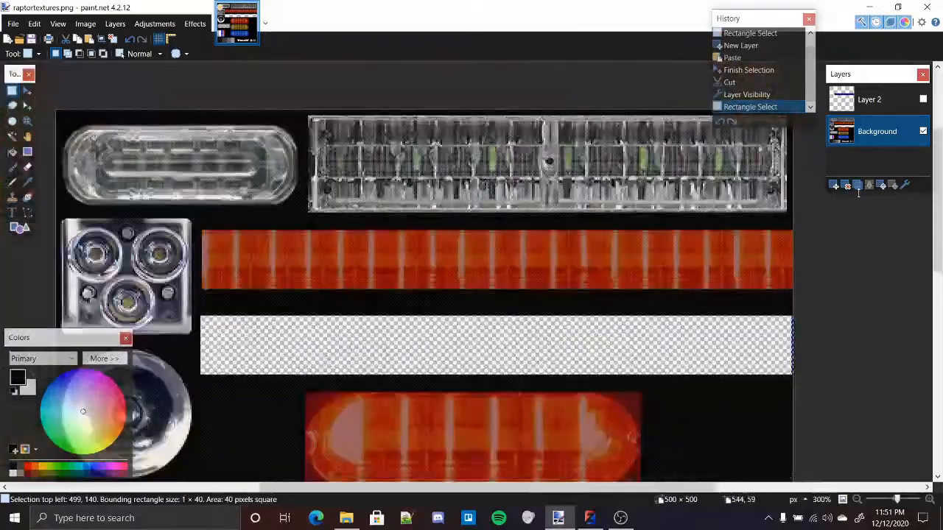
pyautogui.click(848, 111)
pyautogui.hotkey('ctrl', 'v')
pyautogui.click(843, 143)
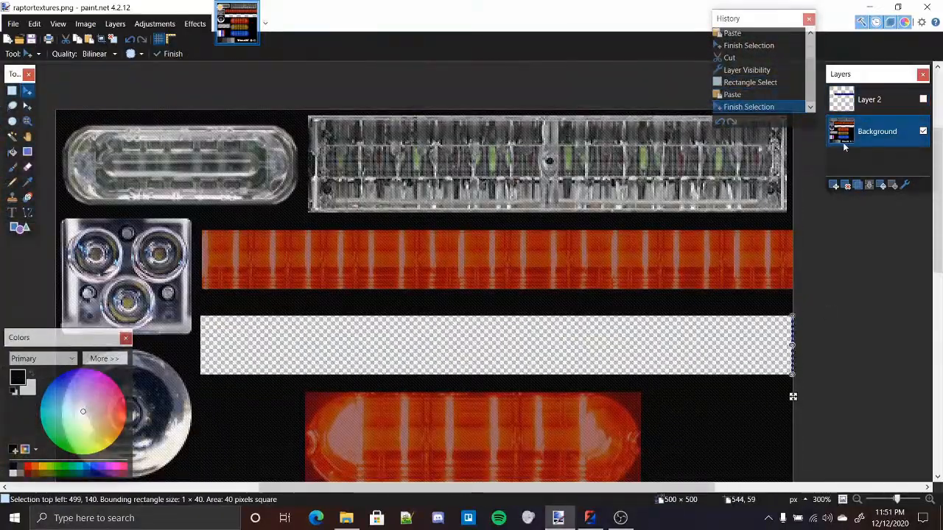
pyautogui.hotkey('ctrl', 'x')
pyautogui.click(923, 100)
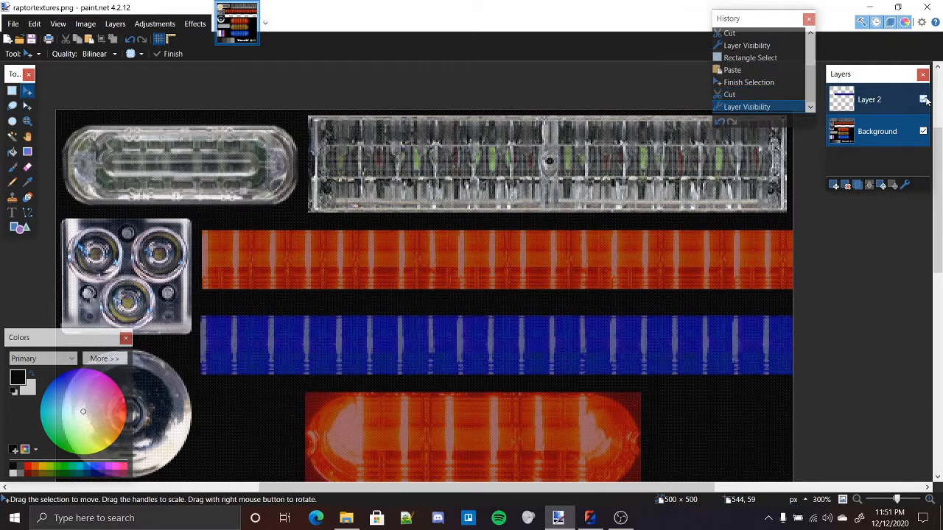
# Convert the strip on Layer 2 to black and white and hide the Background layer.
pyautogui.click(878, 100)
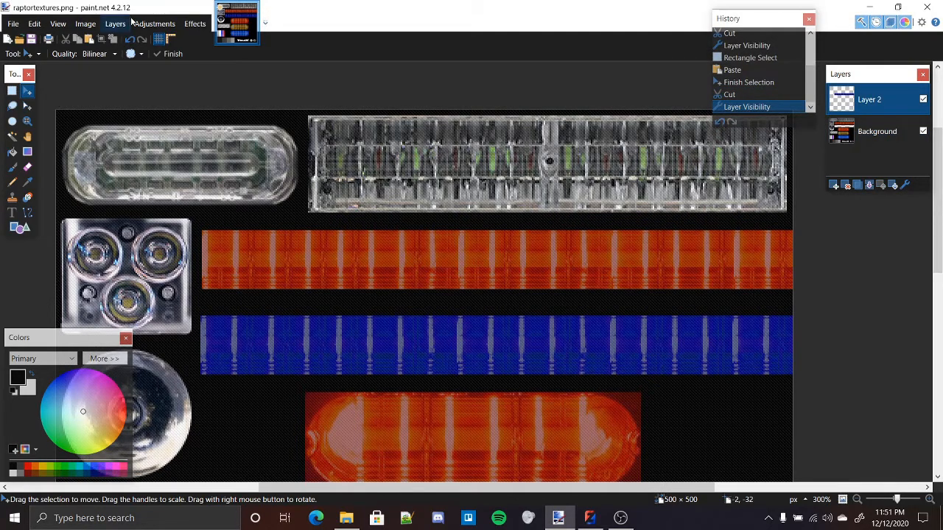
pyautogui.click(153, 24)
pyautogui.click(205, 66)
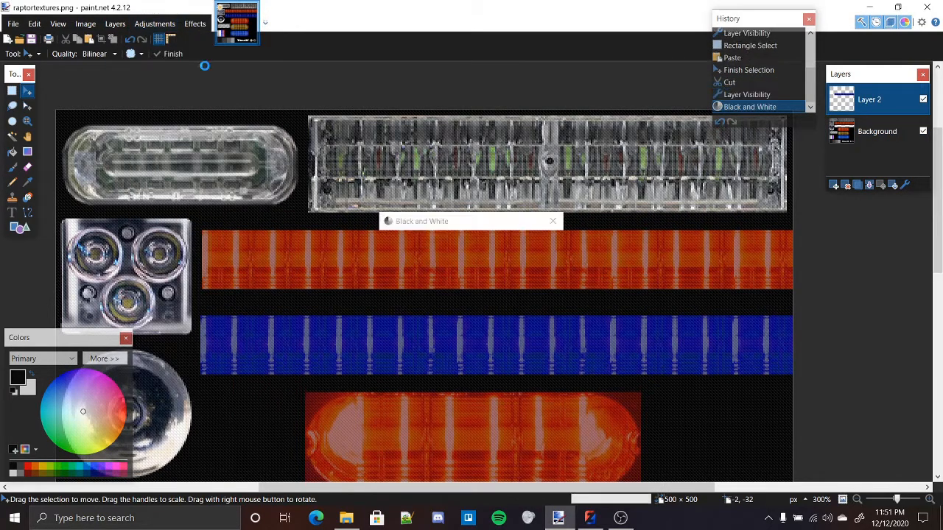
pyautogui.click(923, 131)
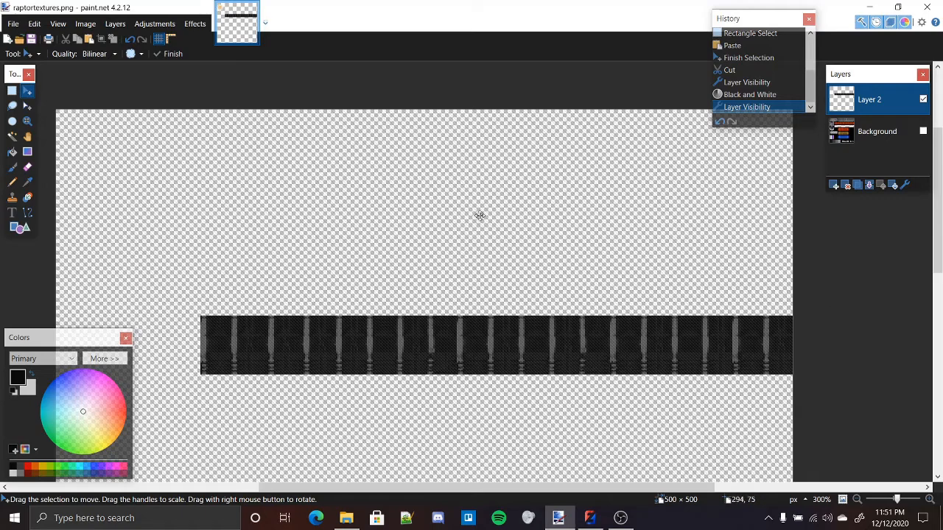
pyautogui.scroll(-1, 279, 242)
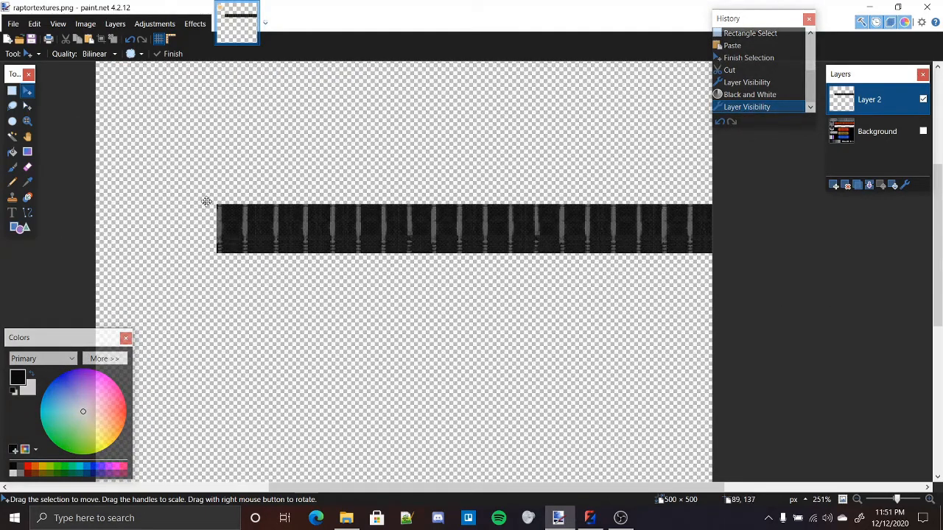
pyautogui.scroll(2, 206, 202)
pyautogui.scroll(-2, 293, 201)
pyautogui.scroll(2, 355, 152)
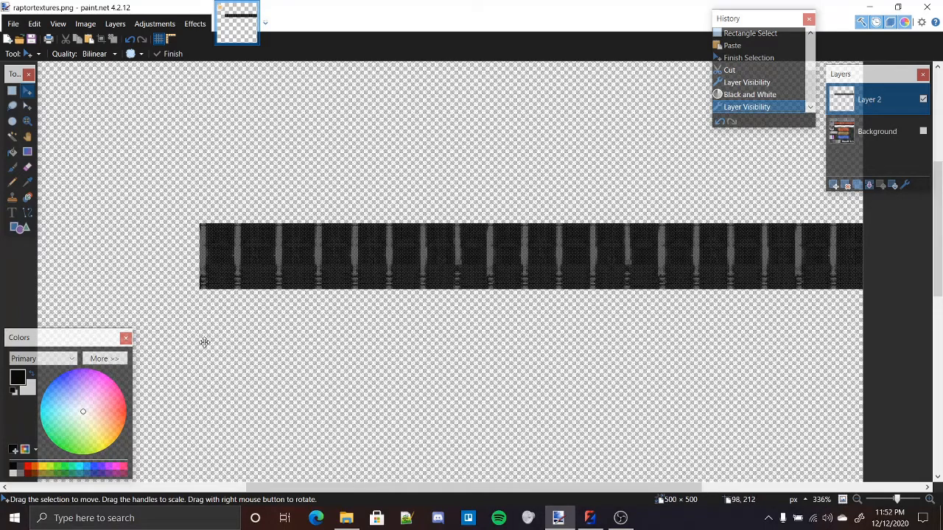
# Switch to File Explorer, go up to the How to folder and open SirenExport.txt.
pyautogui.click(347, 518)
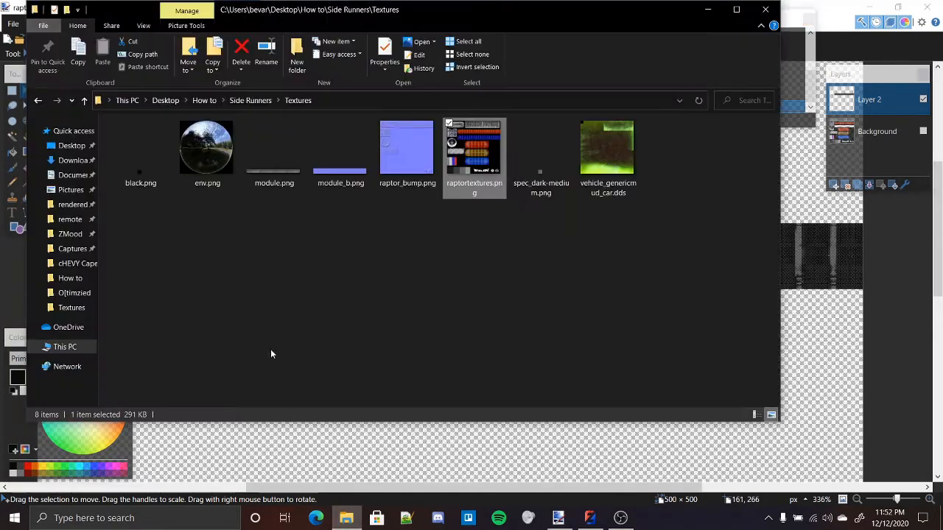
pyautogui.click(251, 101)
pyautogui.click(204, 100)
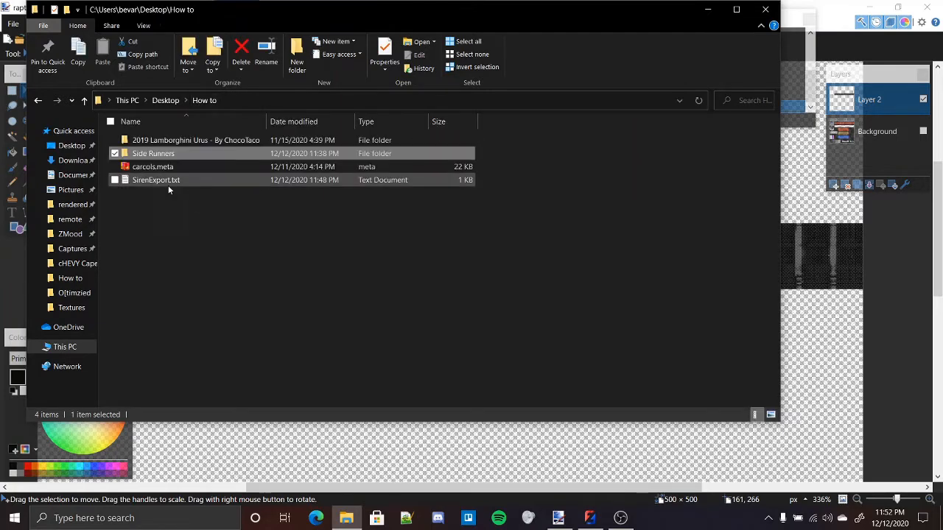
pyautogui.doubleClick(168, 185)
# Select the green hex code 008000 in the notes and return to paint.net.
pyautogui.moveTo(85, 249); pyautogui.dragTo(59, 235)
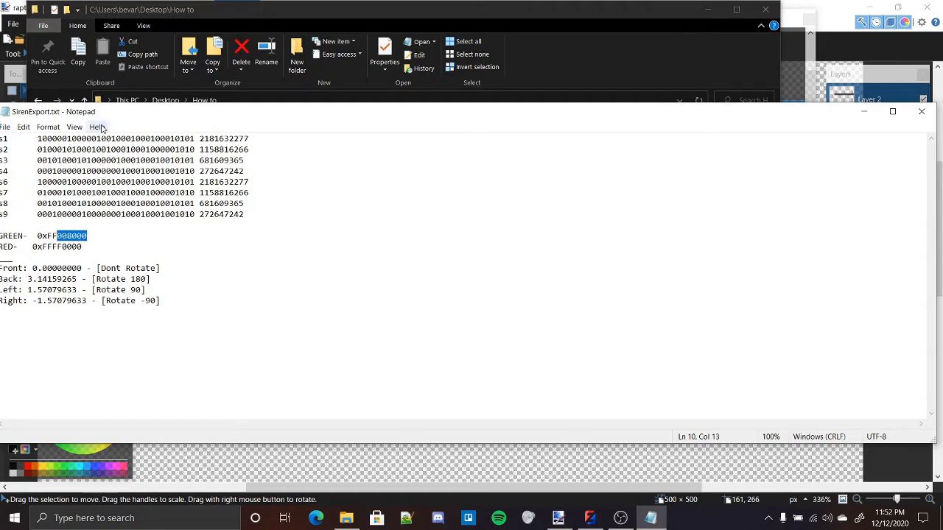
pyautogui.moveTo(95, 112); pyautogui.dragTo(157, 103)
pyautogui.click(133, 227)
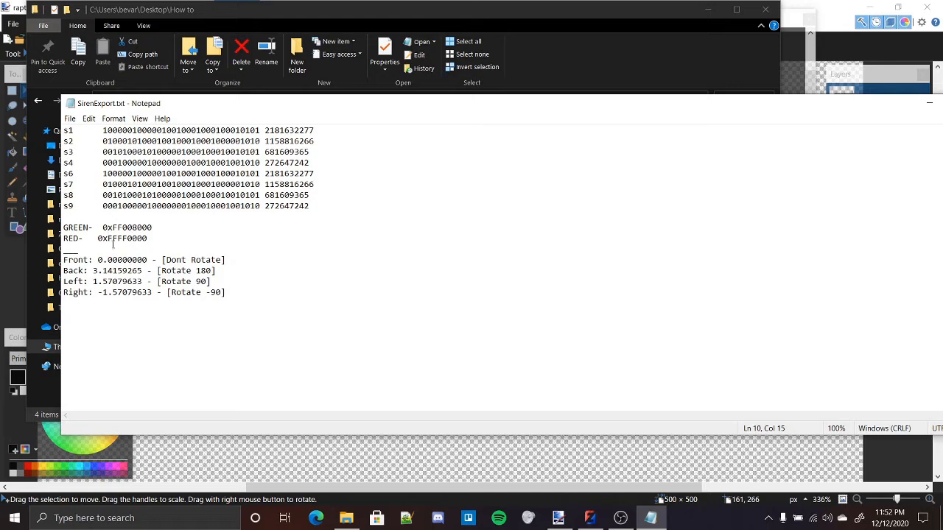
pyautogui.moveTo(103, 228); pyautogui.dragTo(118, 232)
pyautogui.moveTo(153, 228); pyautogui.dragTo(132, 227)
pyautogui.click(814, 5)
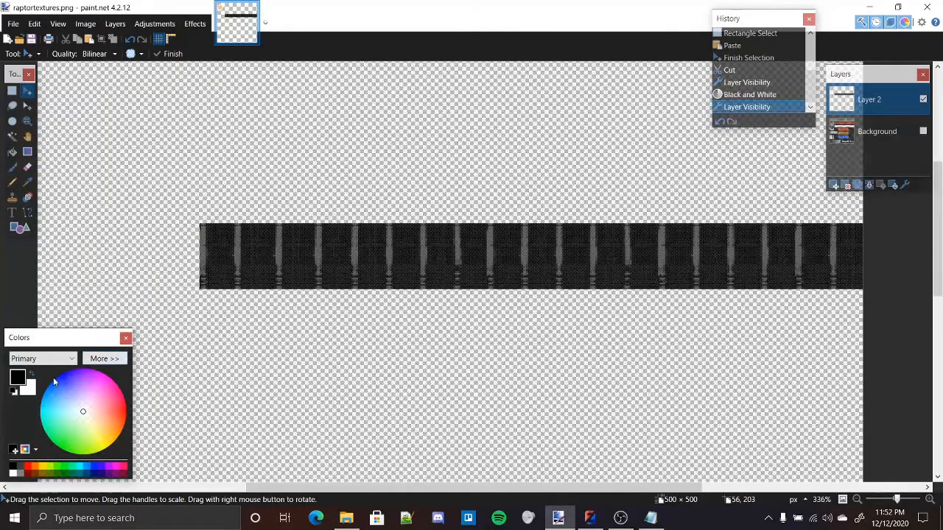
# Set the primary colour to hex 008000.
pyautogui.click(101, 358)
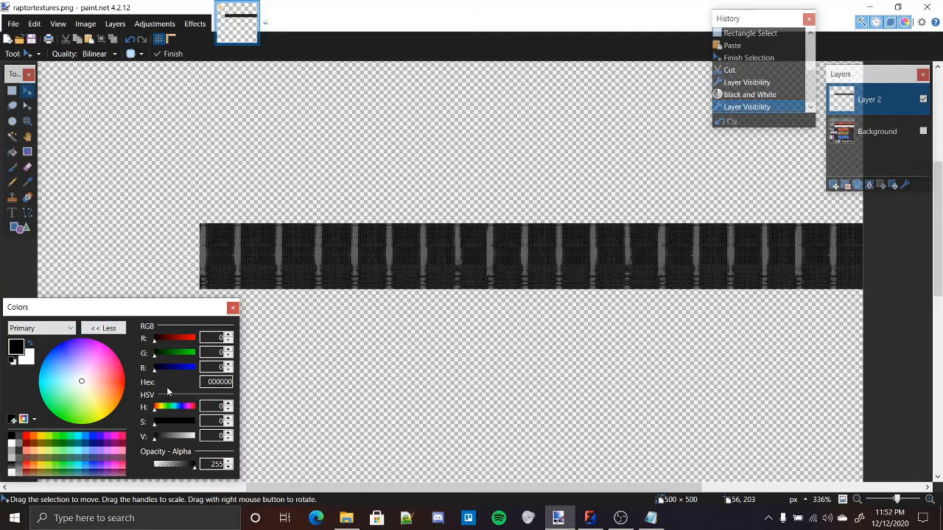
pyautogui.click(216, 381)
pyautogui.write('008000')
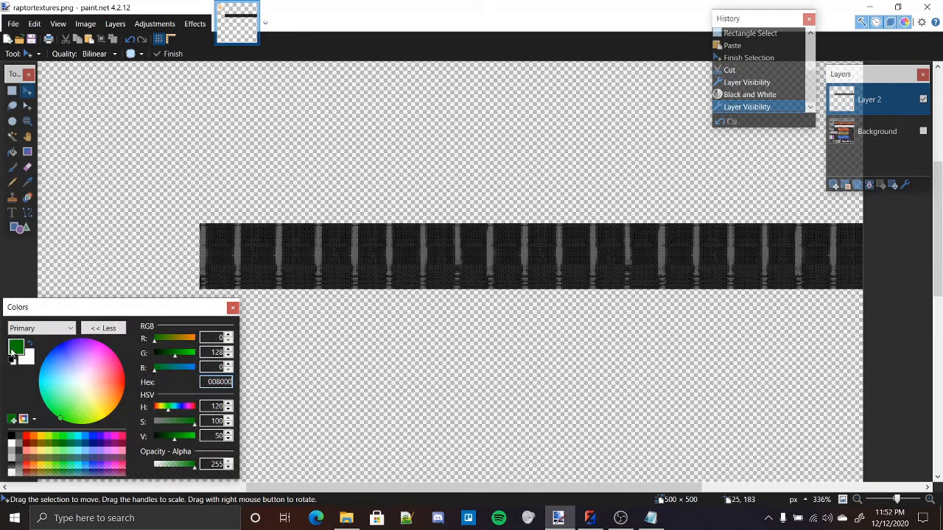
pyautogui.click(103, 328)
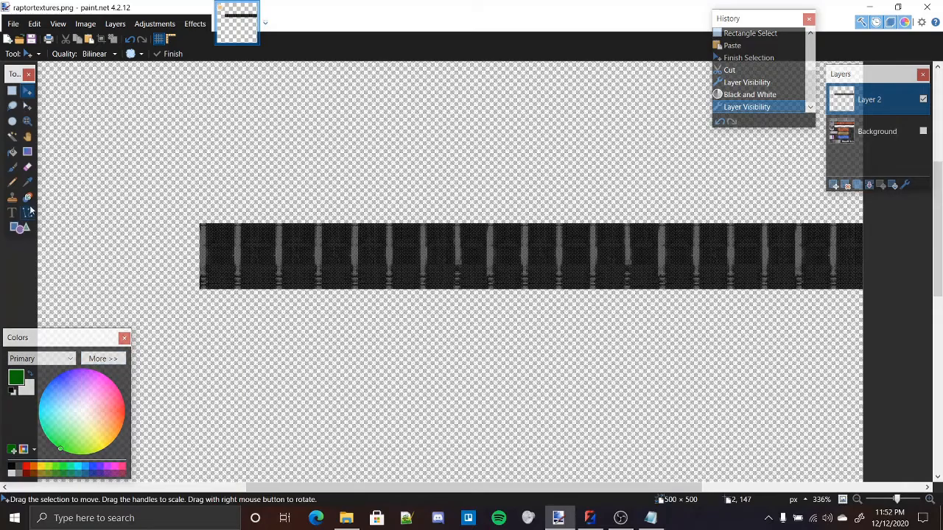
# Add a new layer above Layer 2 and select the 402 × 40 pixel strip area on it with Rectangle Select.
pyautogui.click(12, 90)
pyautogui.scroll(10, 307, 298)
pyautogui.scroll(3, 274, 227)
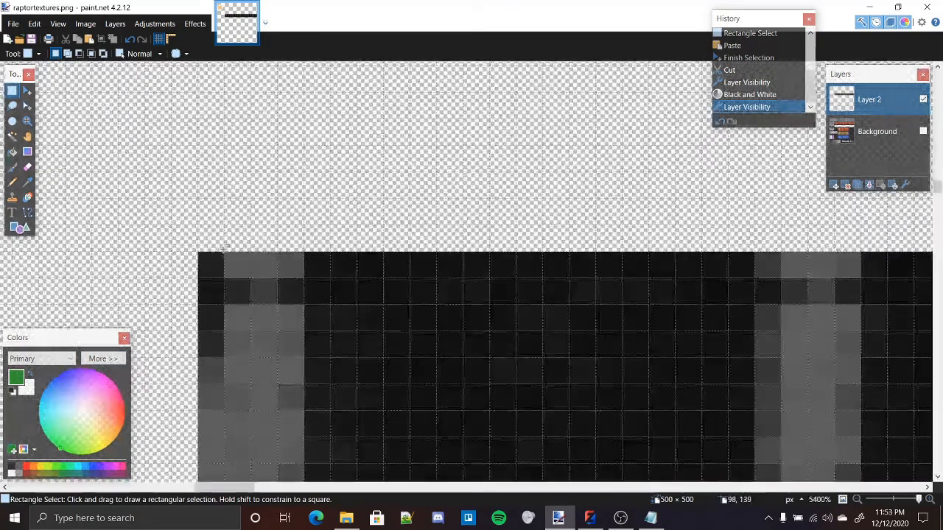
pyautogui.click(835, 184)
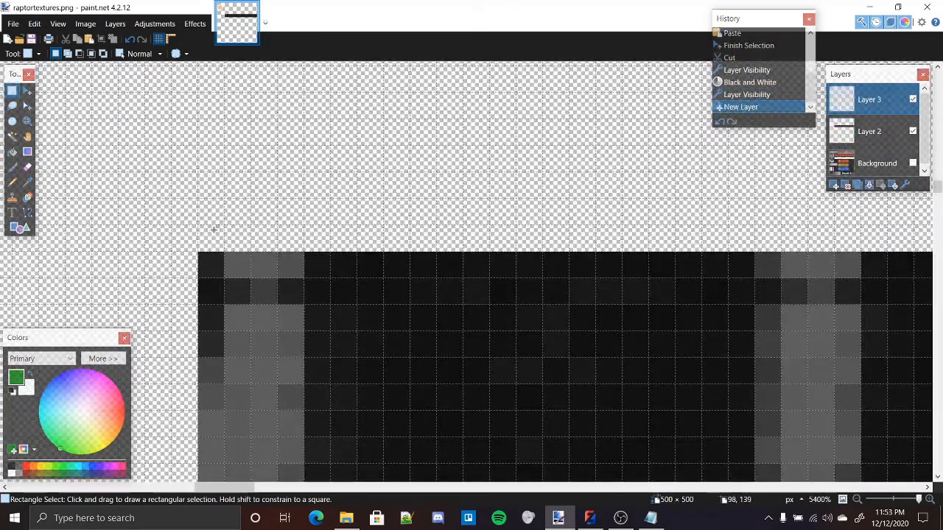
pyautogui.scroll(-10, 300, 353)
pyautogui.moveTo(208, 267); pyautogui.dragTo(745, 392)
pyautogui.scroll(-5, 300, 353)
pyautogui.scroll(12, 494, 391)
pyautogui.scroll(-14, 745, 392)
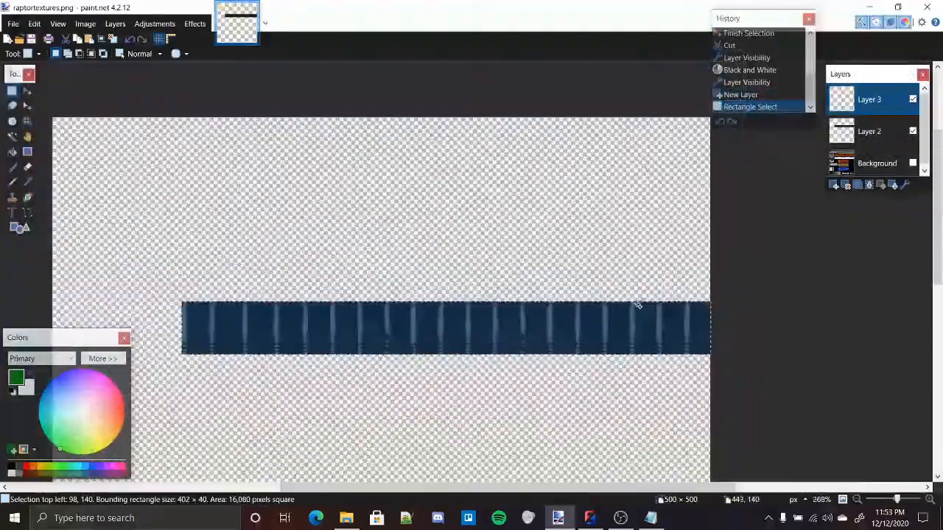
pyautogui.scroll(4, 524, 425)
pyautogui.scroll(-5, 451, 390)
pyautogui.scroll(1, 349, 380)
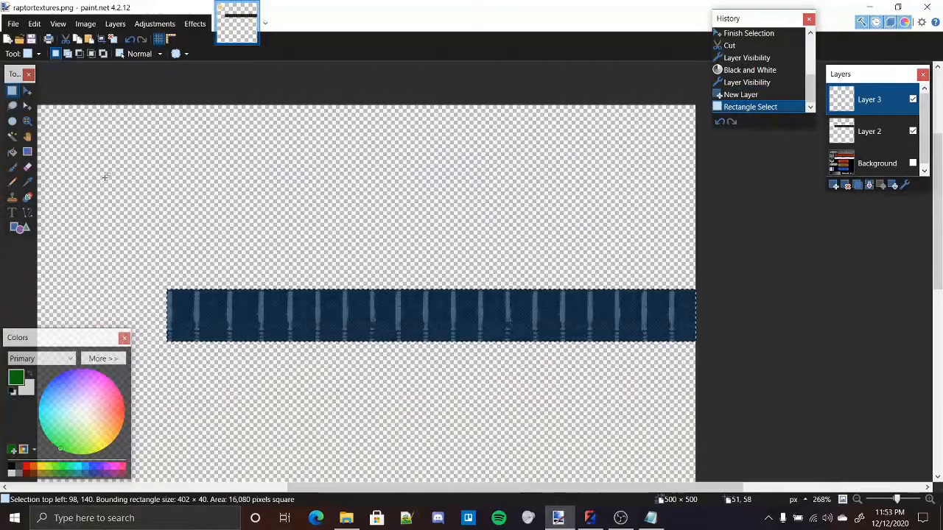
# Fill the selected strip area on Layer 3 with solid green using the Paint Bucket.
pyautogui.click(11, 152)
pyautogui.click(332, 326)
pyautogui.scroll(-3, 662, 246)
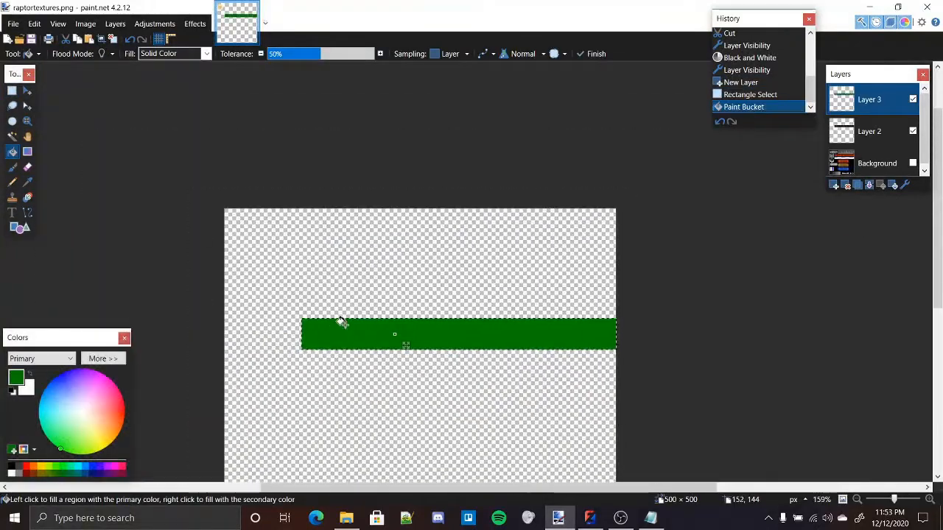
pyautogui.scroll(2, 295, 335)
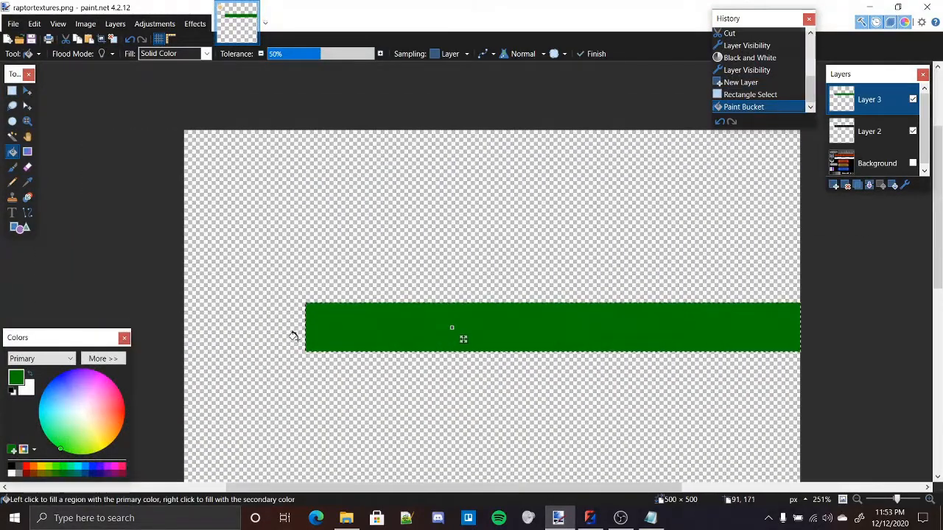
# Open Layer 3's properties and preview the Multiply and Overlay blend modes on the green fill.
pyautogui.click(904, 184)
pyautogui.moveTo(415, 187); pyautogui.dragTo(175, 79)
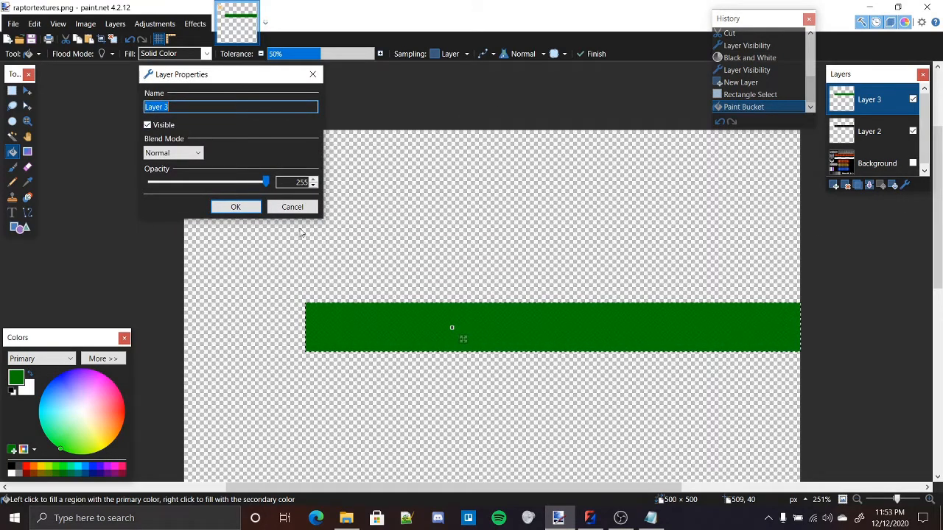
pyautogui.click(196, 153)
pyautogui.click(183, 175)
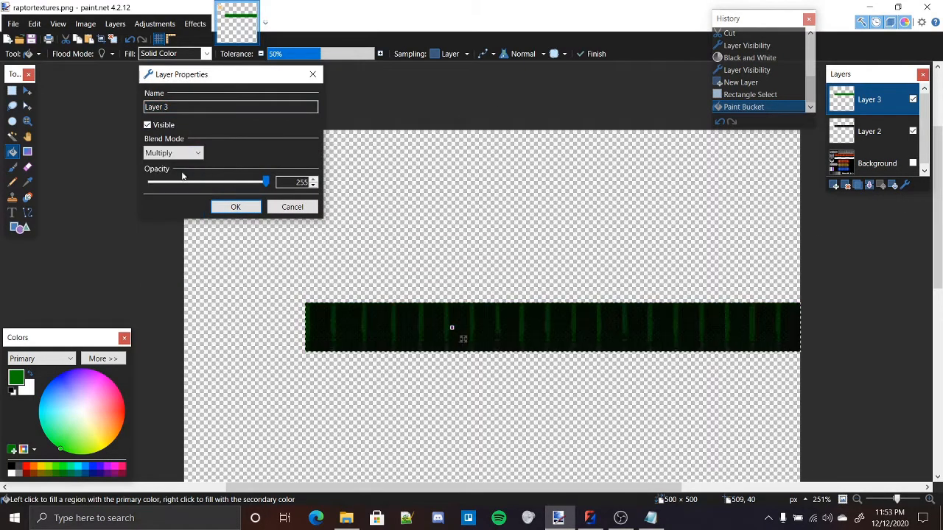
pyautogui.click(189, 152)
pyautogui.click(158, 242)
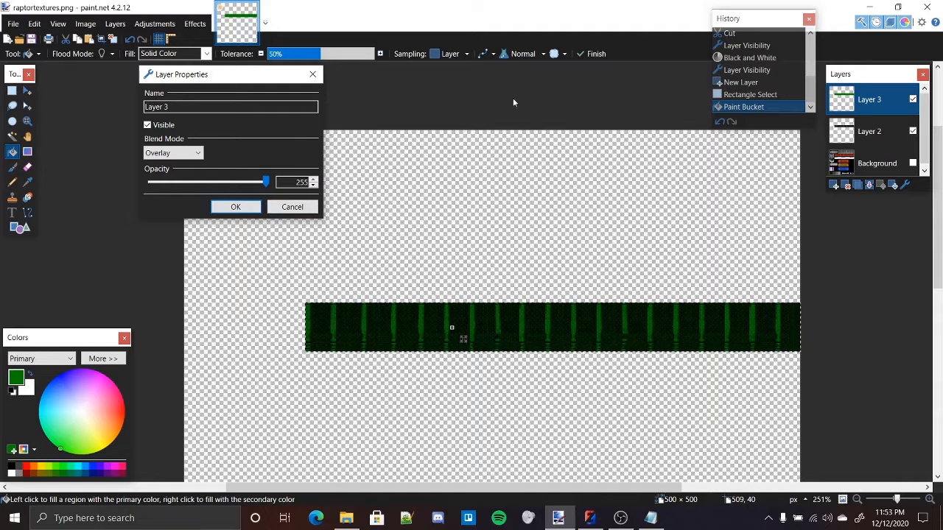
# Try the Normal blend mode with lowered opacity on Layer 3, and return the opacity to 255.
pyautogui.click(177, 156)
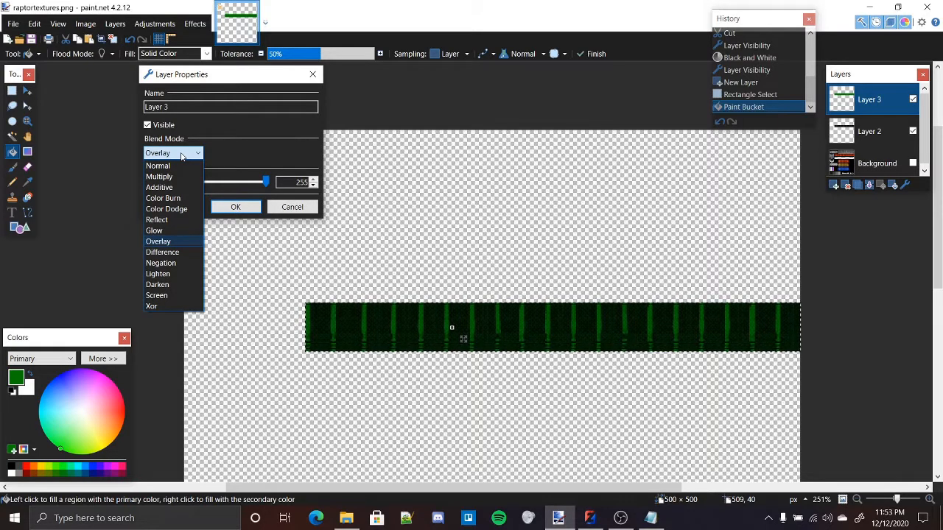
pyautogui.click(183, 154)
pyautogui.click(184, 154)
pyautogui.click(172, 166)
pyautogui.click(240, 183)
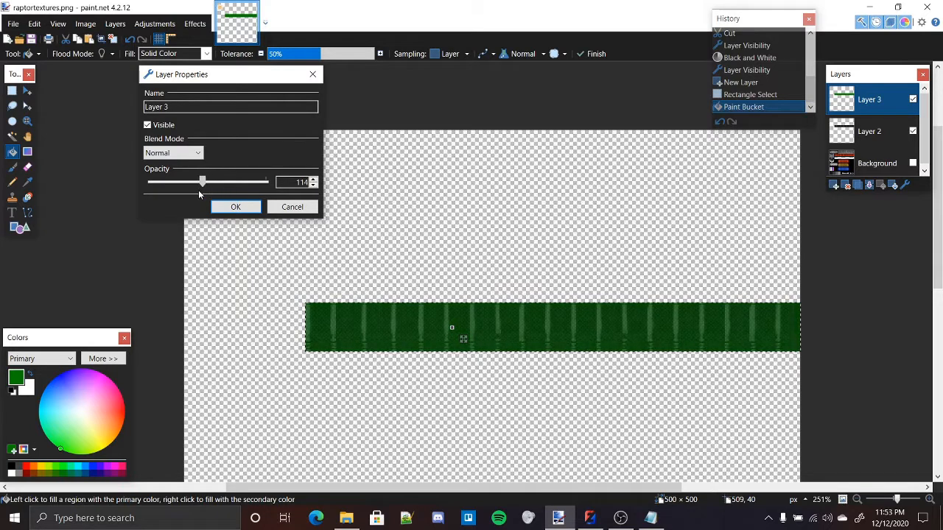
pyautogui.moveTo(199, 194); pyautogui.dragTo(308, 193)
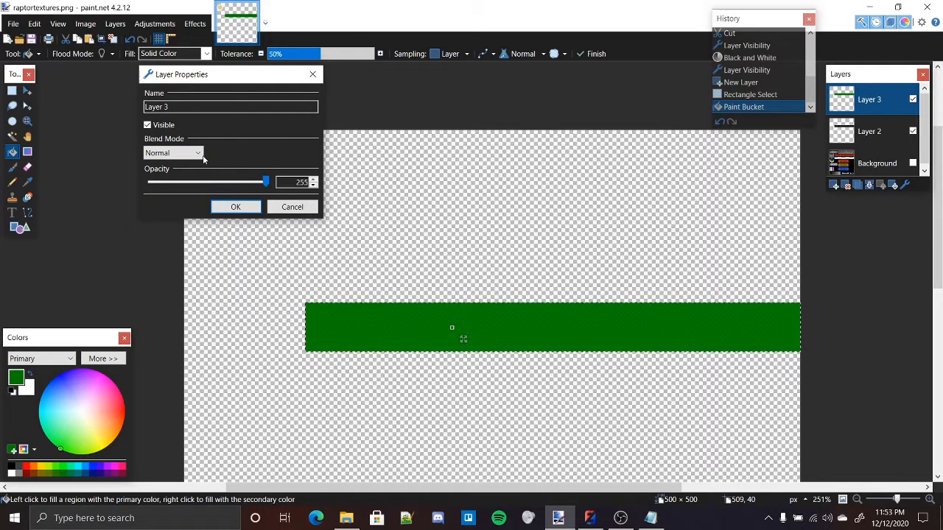
# Set Layer 3's blend mode to Overlay at opacity 255 and apply the layer properties.
pyautogui.click(198, 153)
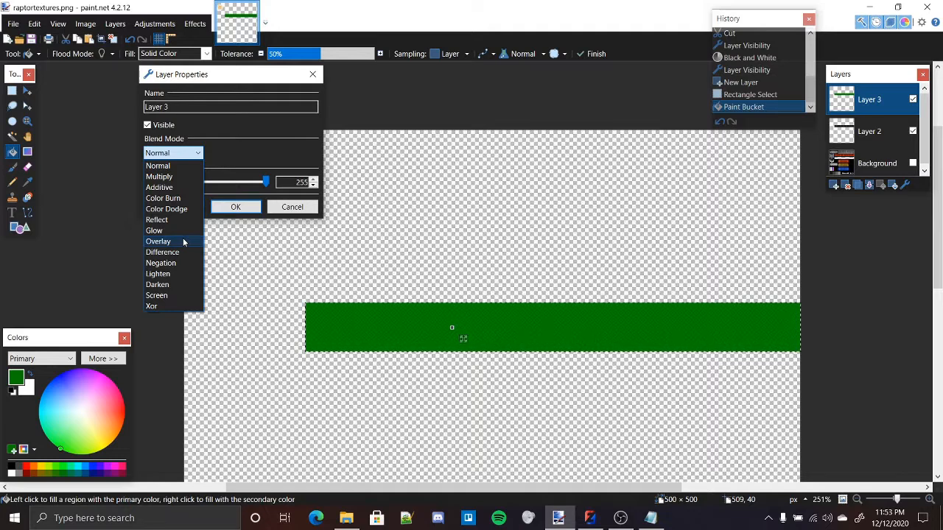
pyautogui.click(183, 243)
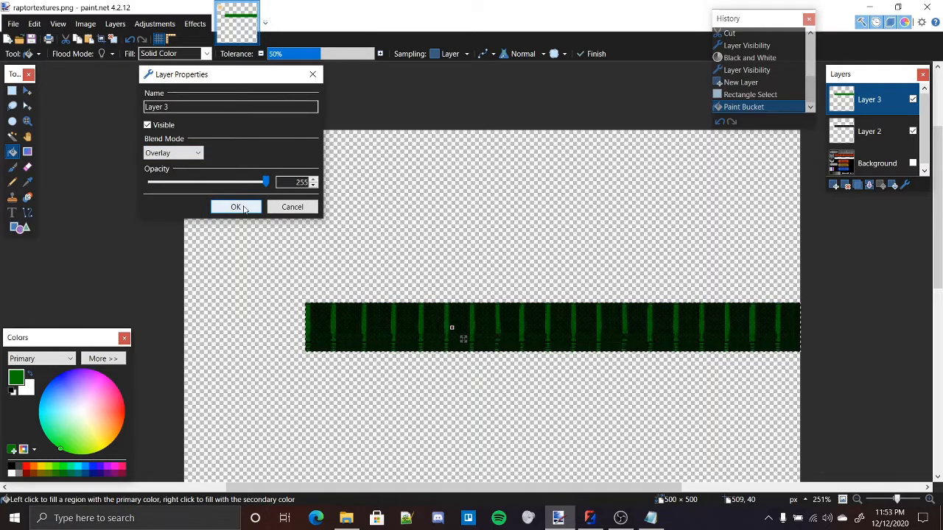
pyautogui.click(235, 207)
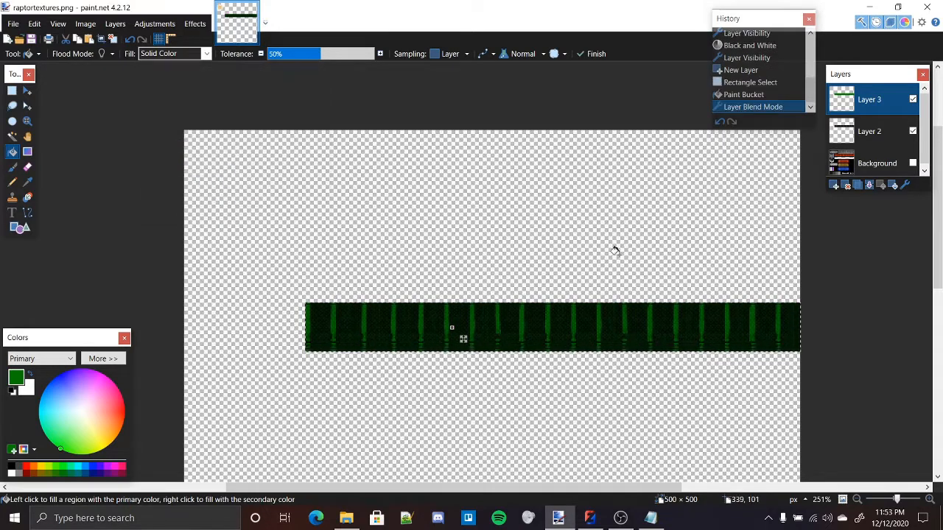
# Show the Background layer again and flatten the image.
pyautogui.click(914, 164)
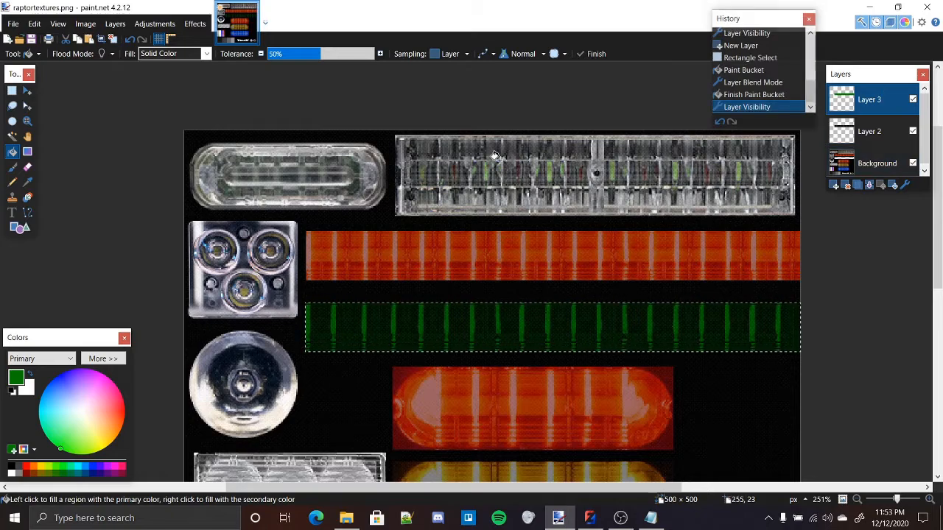
pyautogui.scroll(-3, 459, 233)
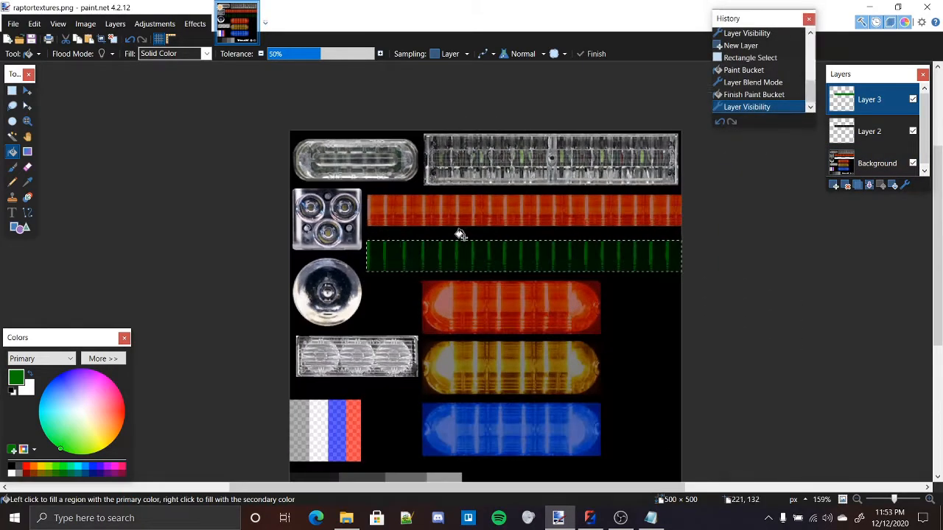
pyautogui.scroll(2, 465, 218)
pyautogui.hotkey('ctrl', 'shift', 'f')
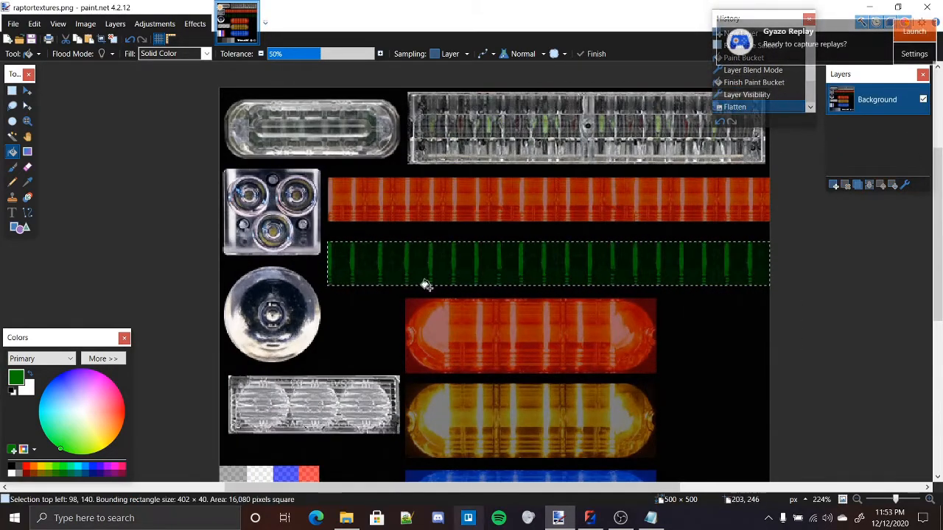
# Check the flattened texture sheet and save it as raptortextures.png.
pyautogui.scroll(-3, 335, 232)
pyautogui.scroll(1, 273, 190)
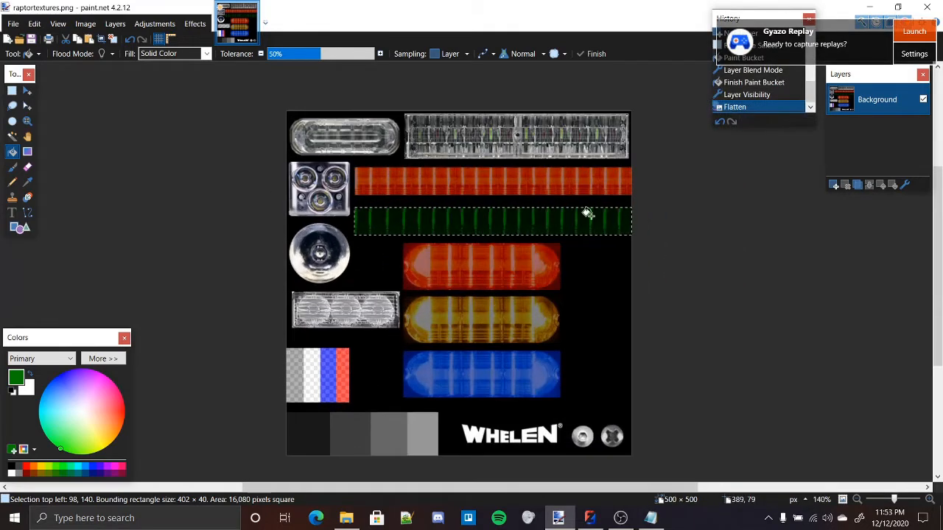
pyautogui.scroll(-2, 558, 226)
pyautogui.scroll(2, 505, 221)
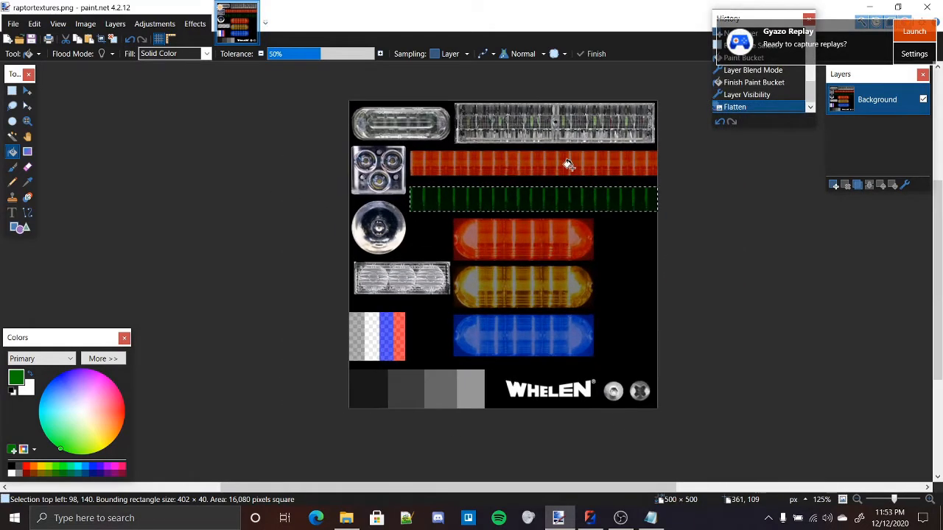
pyautogui.hotkey('ctrl', 's')
pyautogui.click(352, 275)
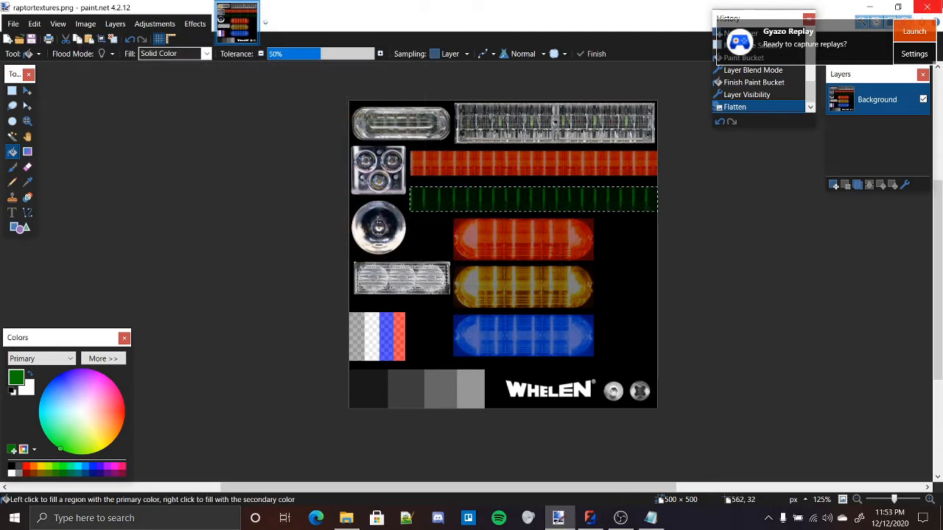
# Close paint.net and the SirenExport.txt notes, and switch to ZModeler.
pyautogui.hotkey('alt', 'Tab')
pyautogui.click(561, 390)
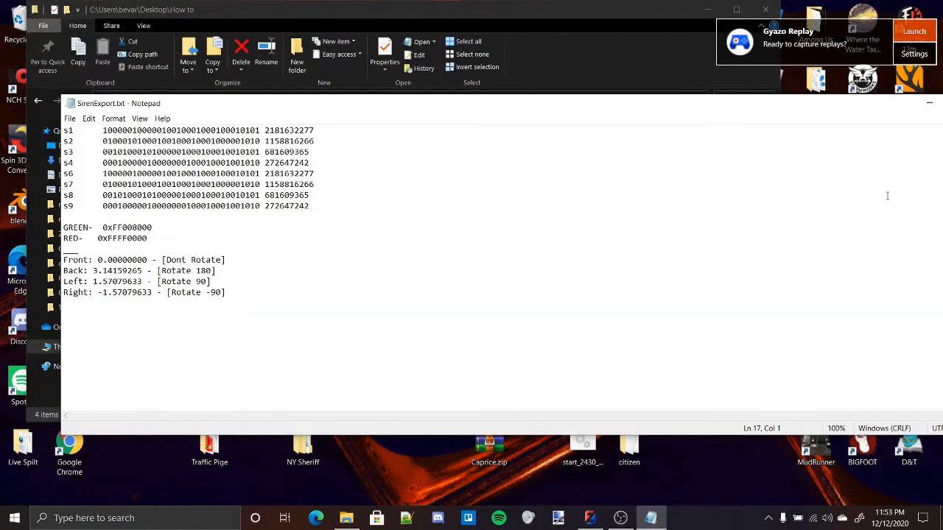
pyautogui.moveTo(854, 109); pyautogui.dragTo(668, 168)
pyautogui.click(800, 168)
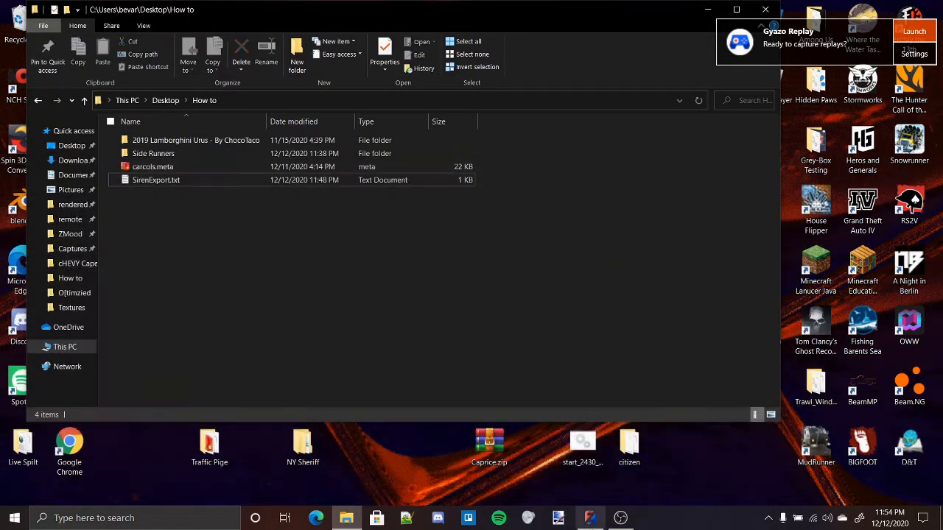
pyautogui.click(587, 522)
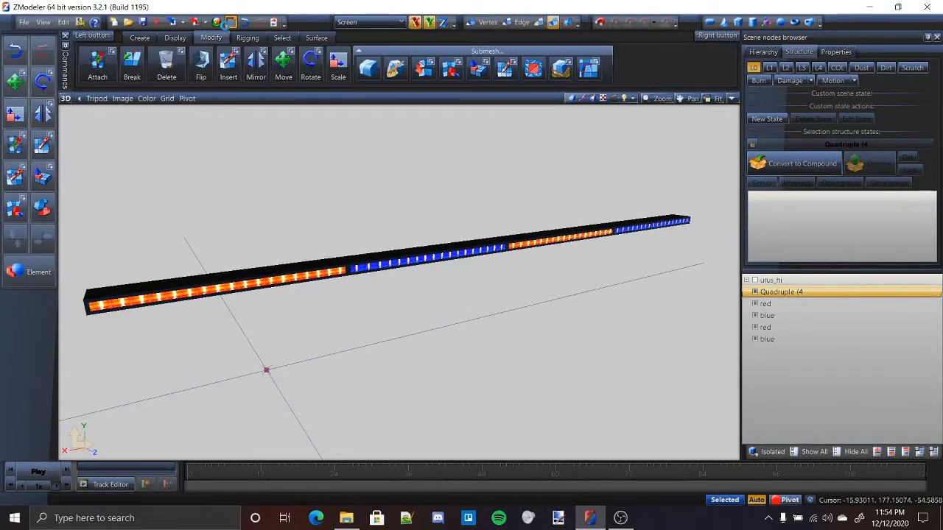
# Open the Textures Browser and select raptortextures.png.
pyautogui.click(230, 23)
pyautogui.scroll(-6, 300, 261)
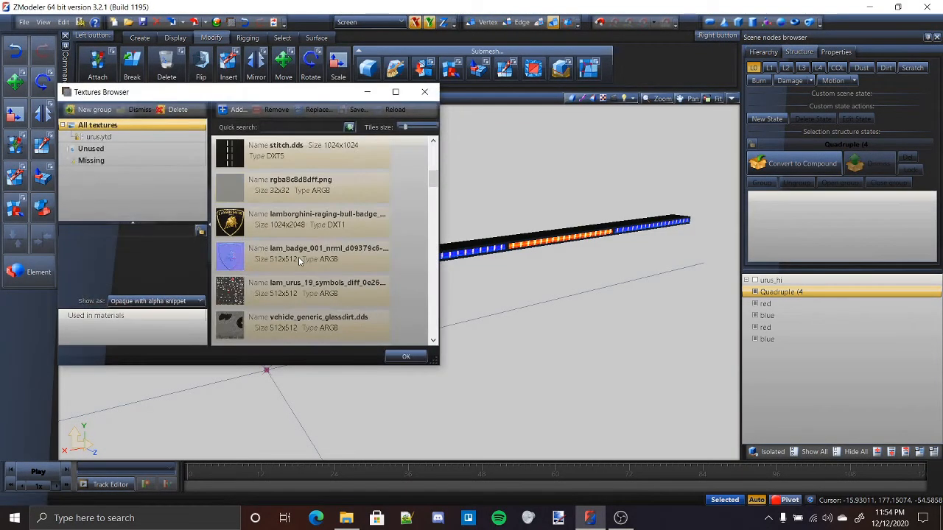
pyautogui.scroll(-6, 300, 261)
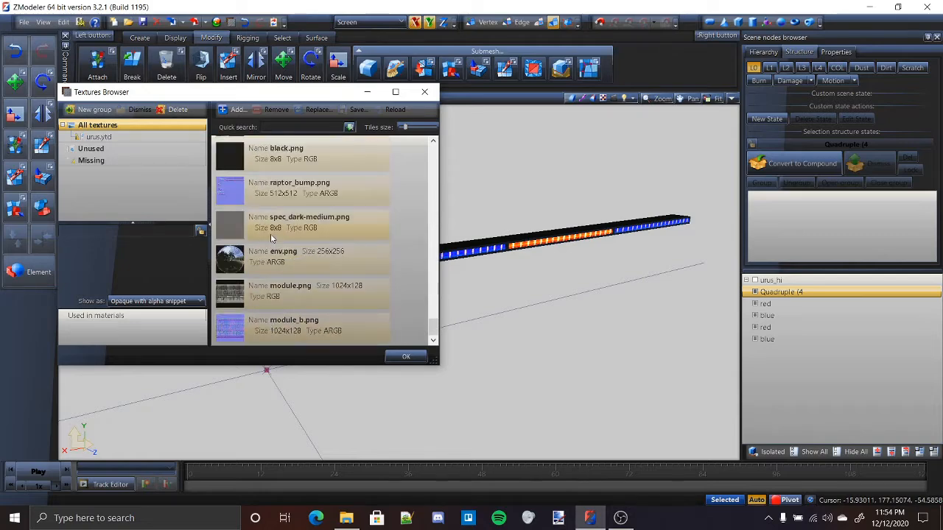
pyautogui.scroll(-3, 271, 238)
pyautogui.click(267, 274)
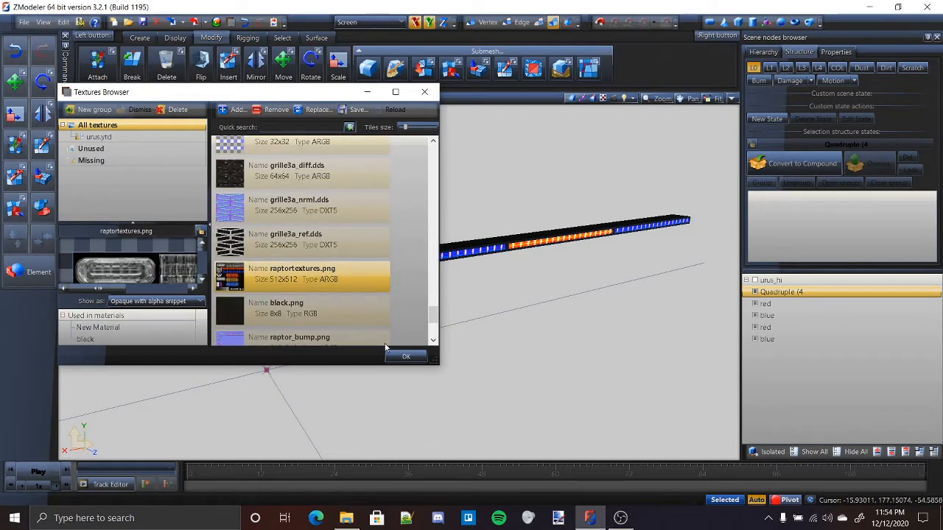
# Replace the selected texture with the edited raptortextures.png from the Side Runners Textures folder and close the browser.
pyautogui.click(325, 112)
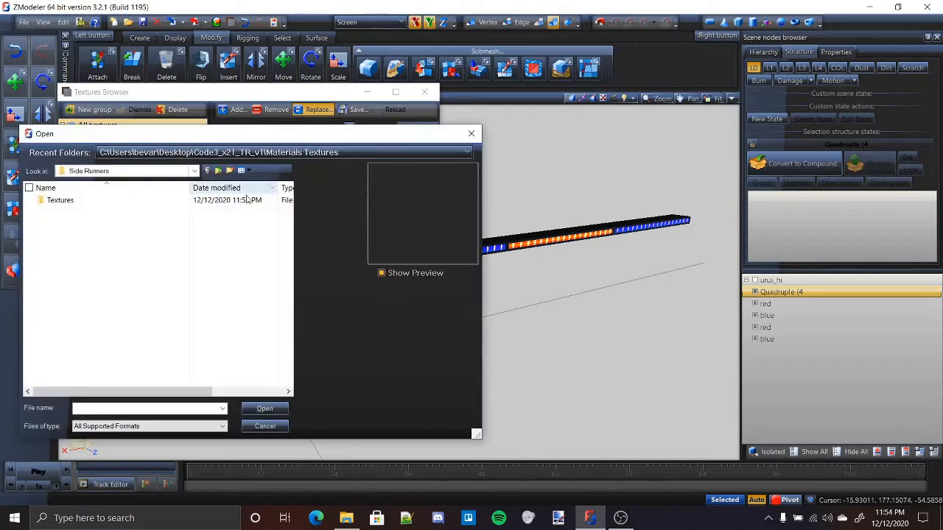
pyautogui.doubleClick(83, 199)
pyautogui.click(227, 319)
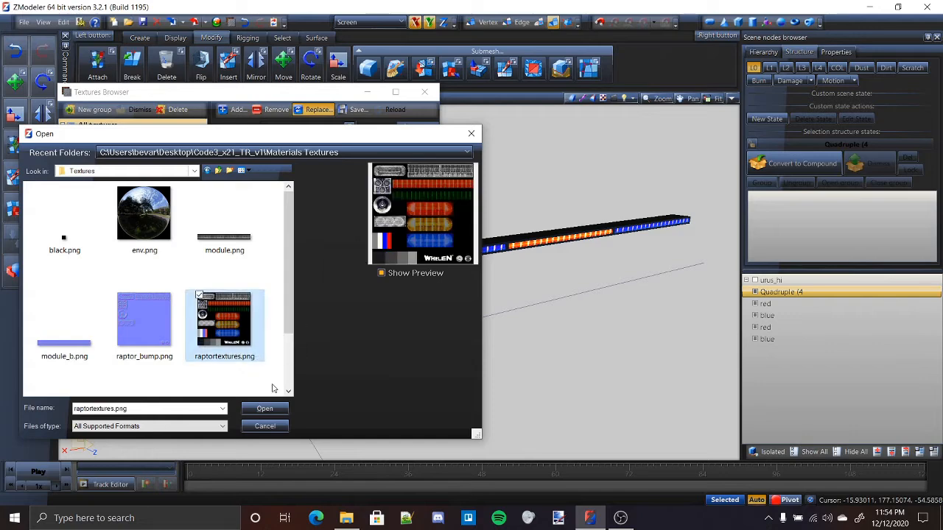
pyautogui.click(265, 409)
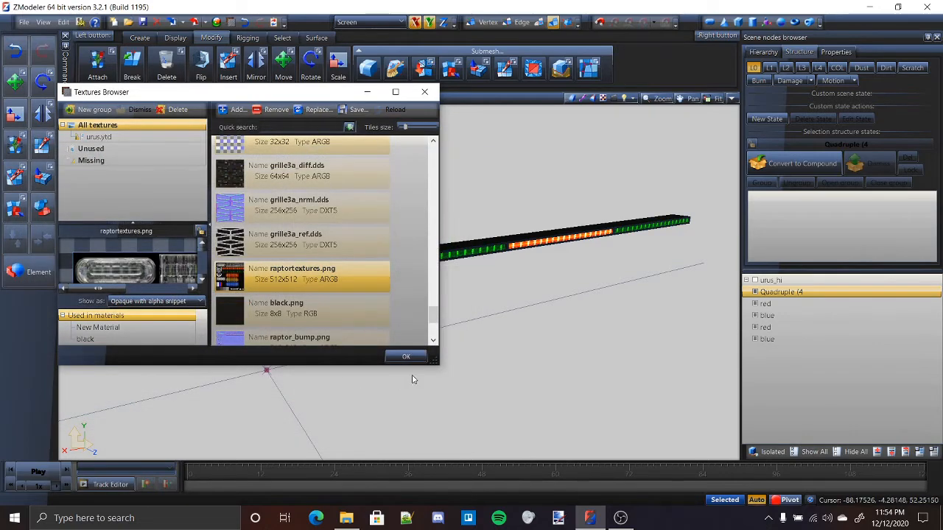
pyautogui.click(405, 357)
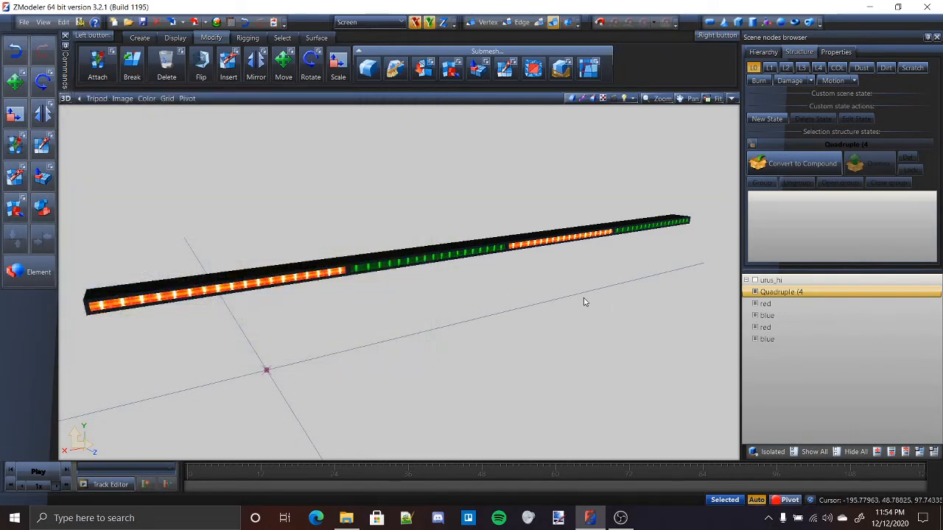